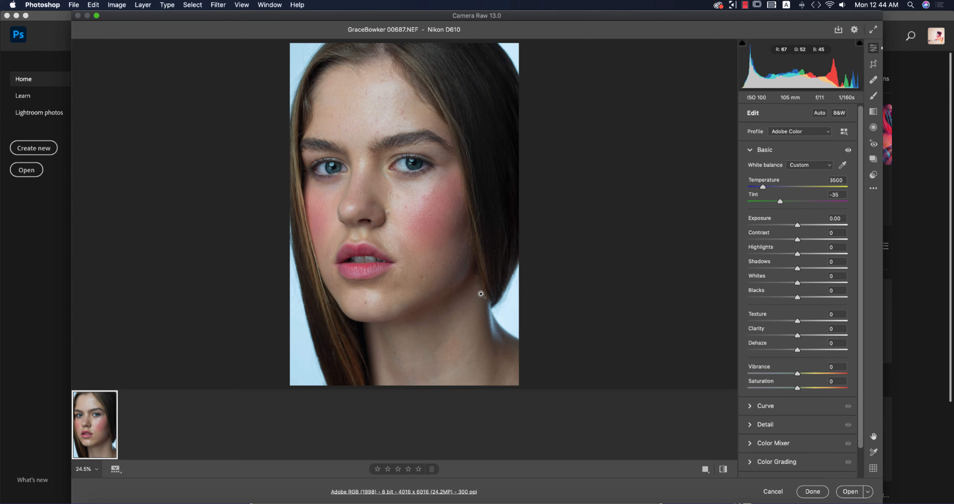
Step: Open the raw portrait from Camera Raw as an object
click(867, 491)
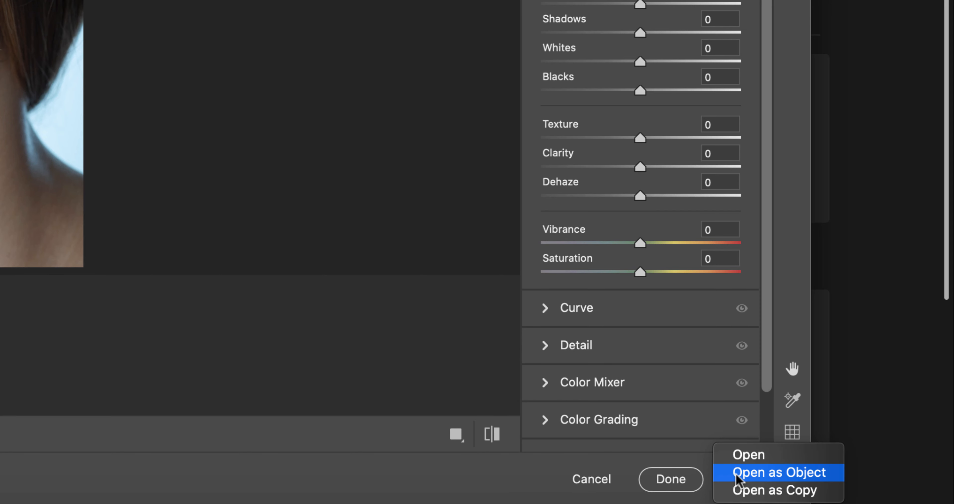
click(736, 474)
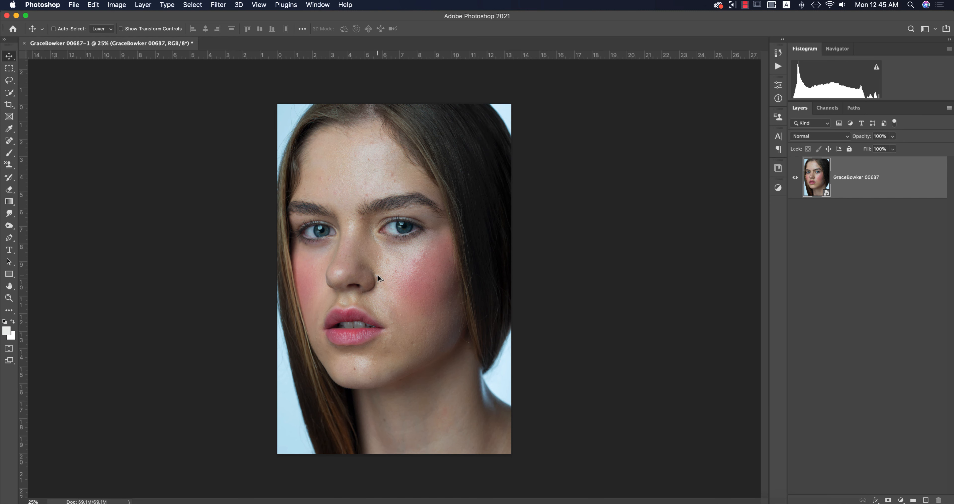
Step: Duplicate the portrait's smart object layer and rasterize the copy for retouching
scroll(377, 274, up, 4)
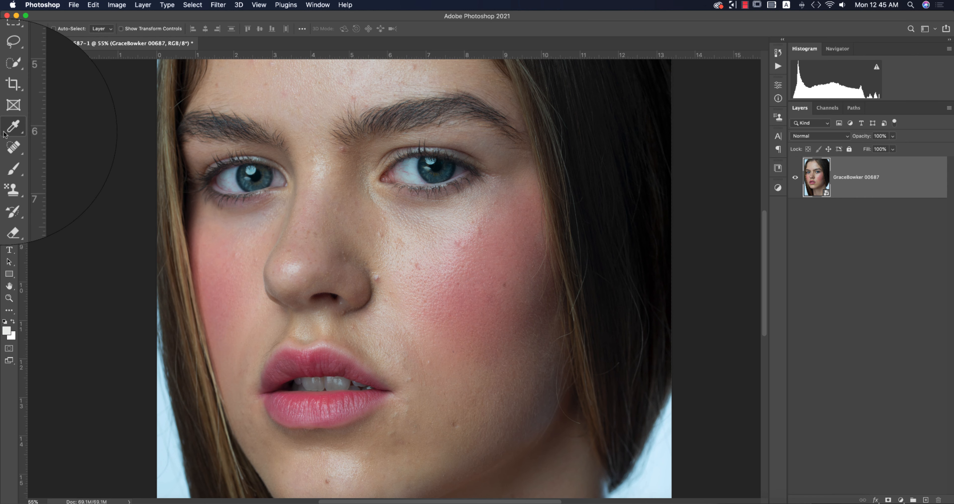
right_click(10, 140)
click(56, 134)
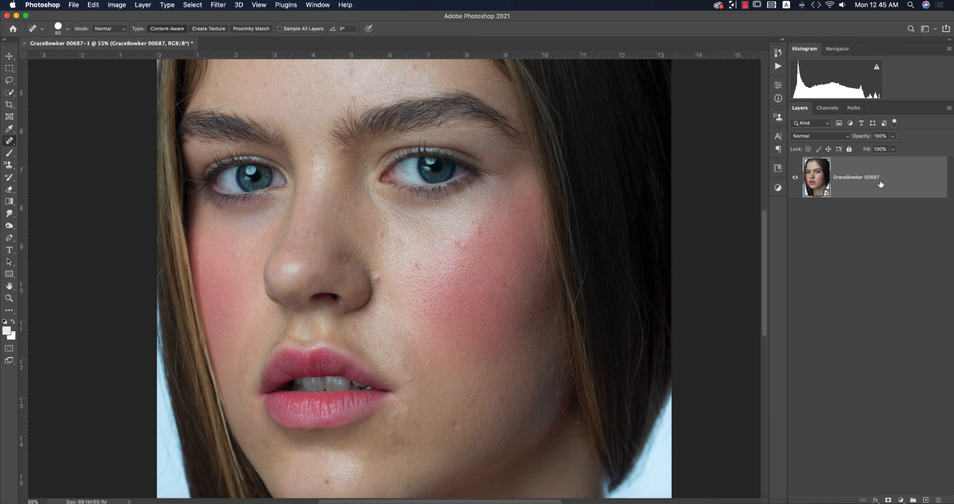
key(super+j)
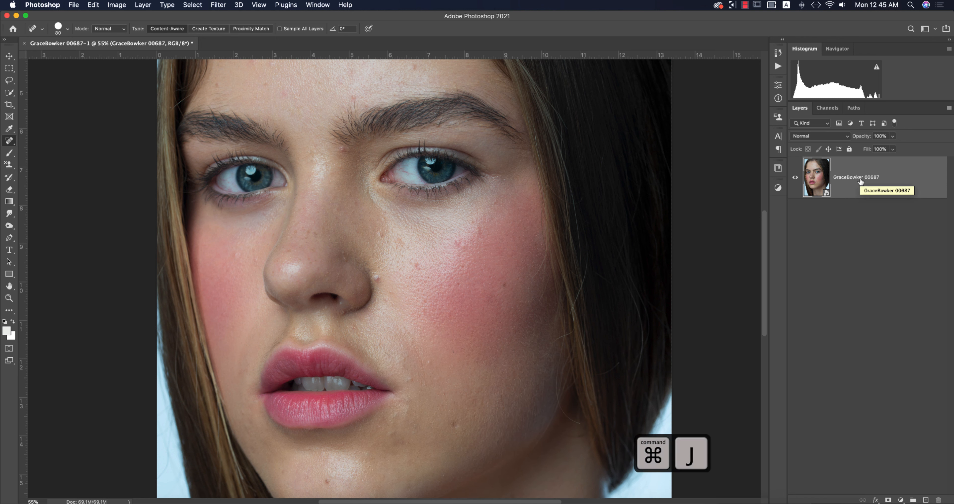
right_click(860, 180)
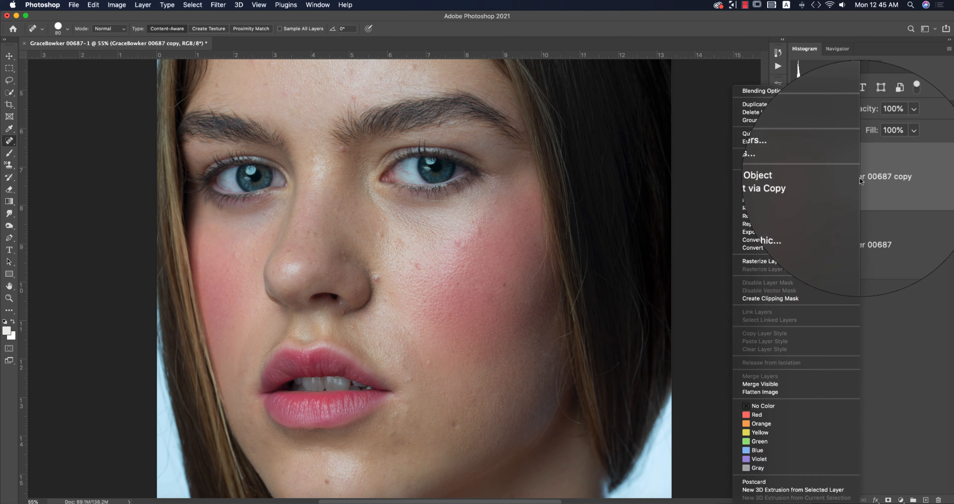
click(765, 262)
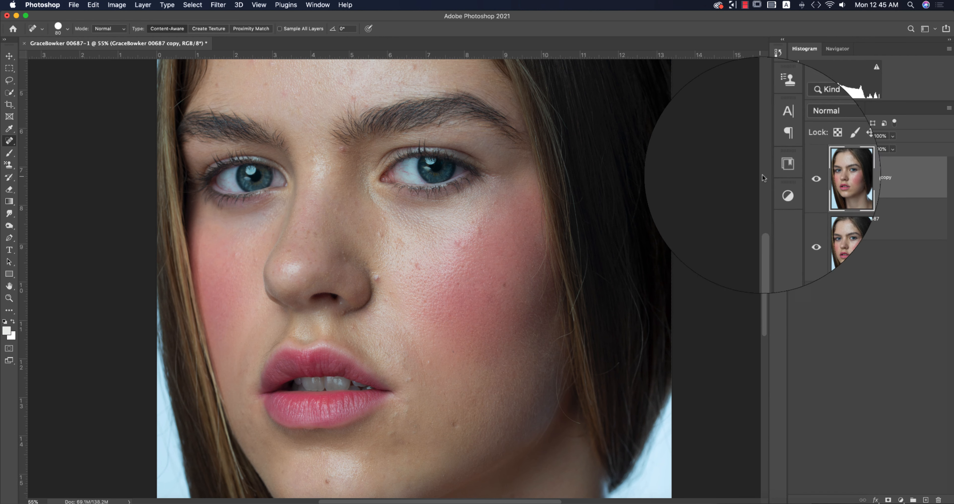
Step: Set up the Spot Healing Brush with Normal mode, Content-Aware type, 80 px size and 100% hardness
right_click(14, 141)
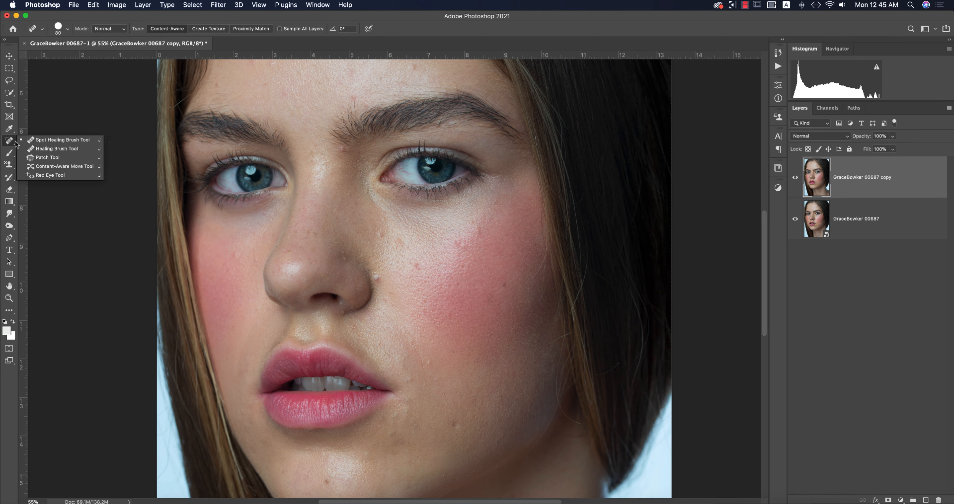
click(29, 141)
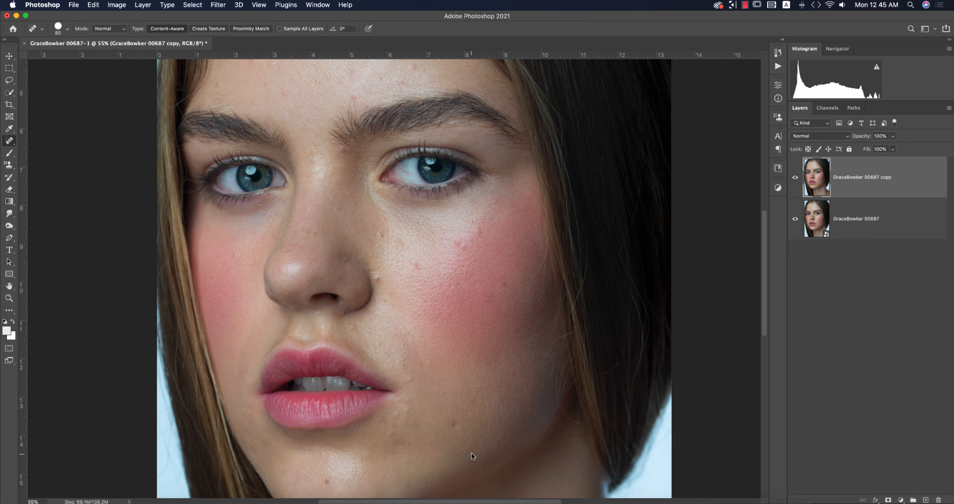
scroll(454, 429, up, 5)
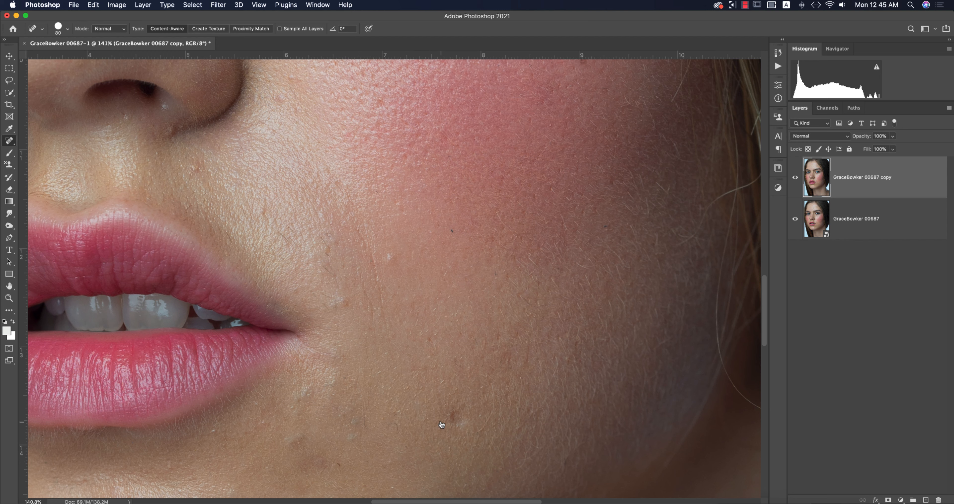
scroll(449, 417, down, 1)
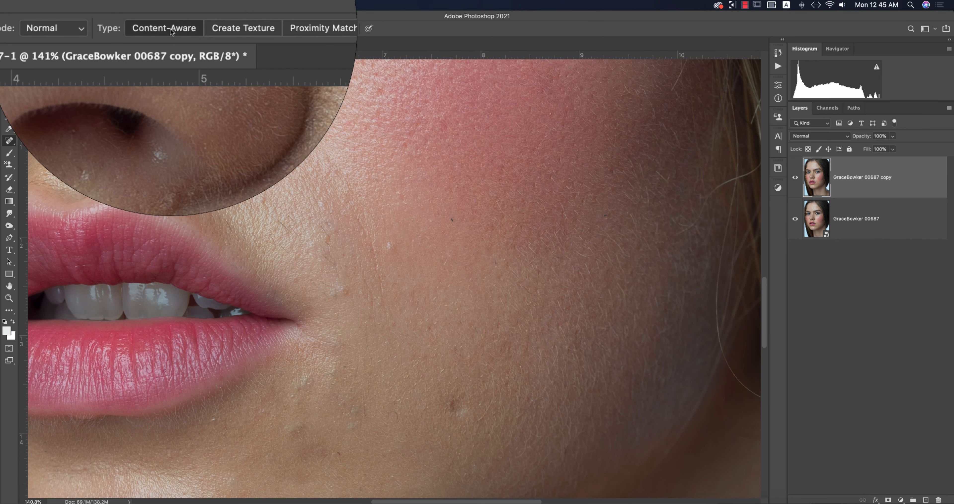
click(116, 31)
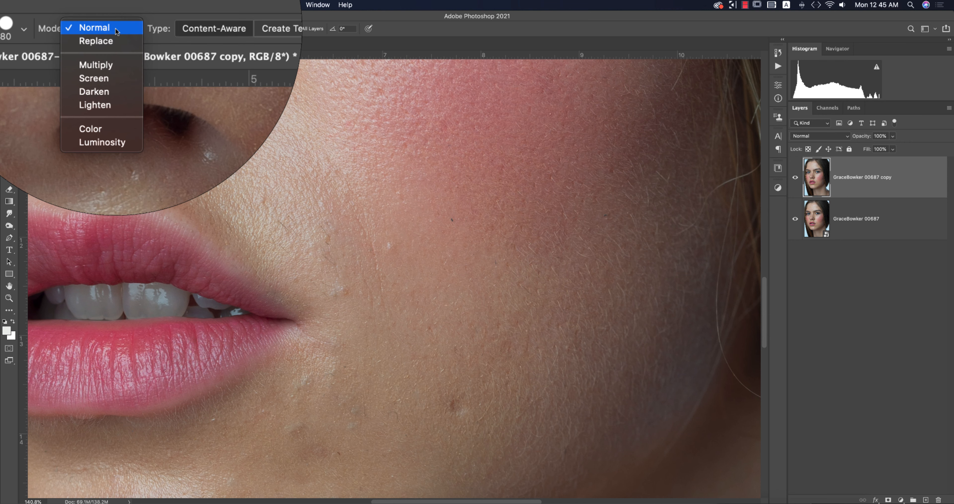
click(116, 29)
click(79, 9)
drag(54, 53, 53, 55)
drag(108, 75, 111, 75)
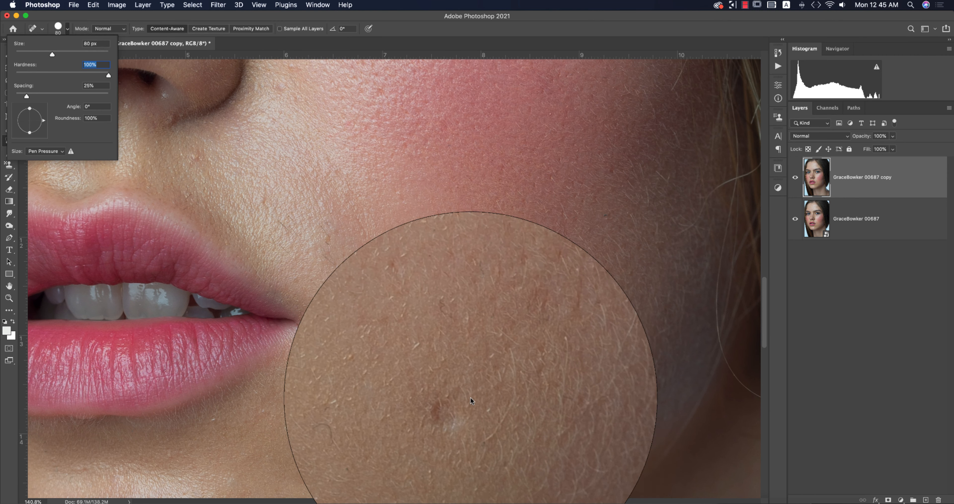
Step: Heal the dark blemishes on the lower cheek beside the mouth, reducing the brush size to 50 px
click(447, 396)
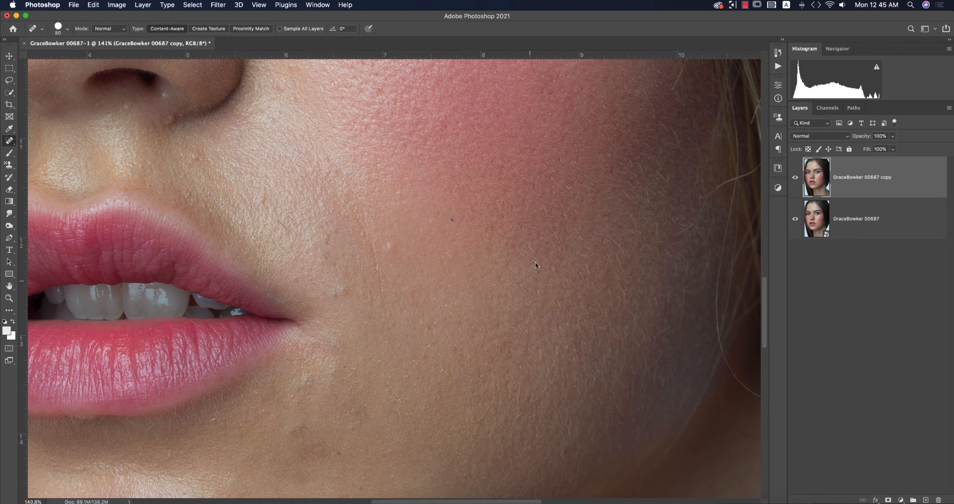
click(456, 221)
key(bracketleft)
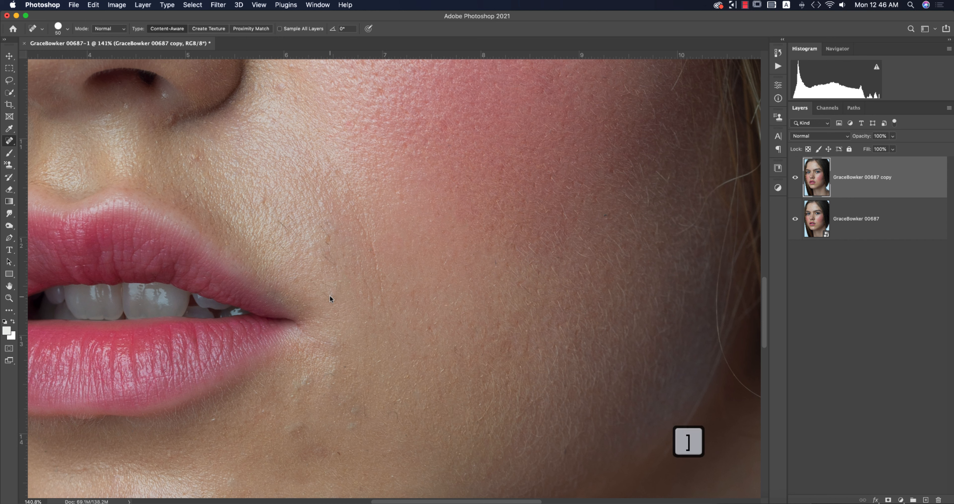
Step: Reduce the healing brush to 20 px and remove the fine hairs and marks beside the corner of the mouth
key(bracketleft)
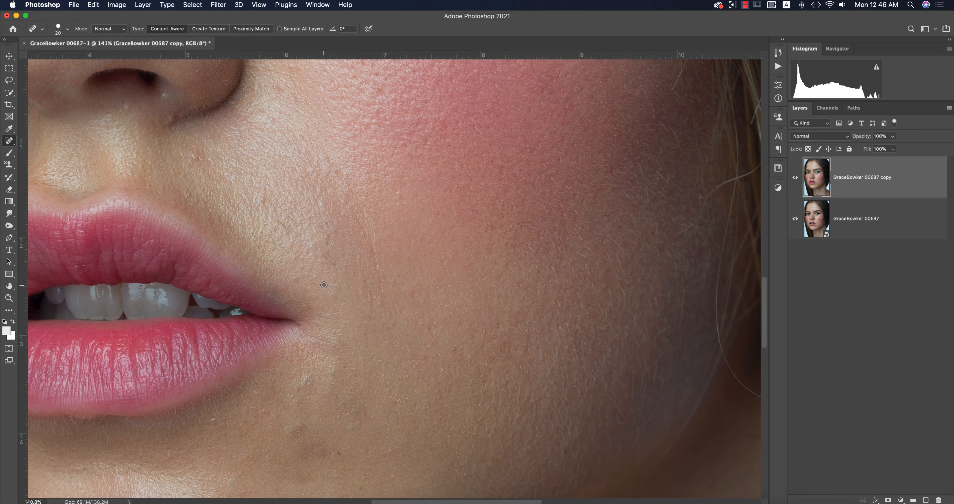
scroll(324, 284, up, 5)
mouse_move(321, 281)
mouse_down()
mouse_move(337, 276)
mouse_move(375, 291)
mouse_up()
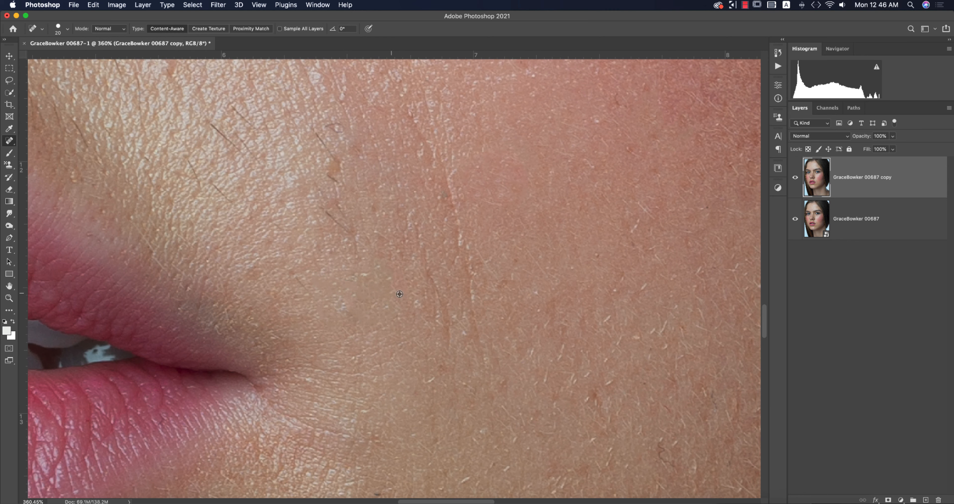
drag(292, 276, 322, 306)
drag(322, 210, 359, 244)
drag(328, 178, 342, 190)
drag(314, 135, 339, 173)
Step: Remove the stray hairs and small marks on the skin above the upper lip with the Spot Healing Brush
drag(300, 213, 547, 328)
drag(496, 244, 523, 267)
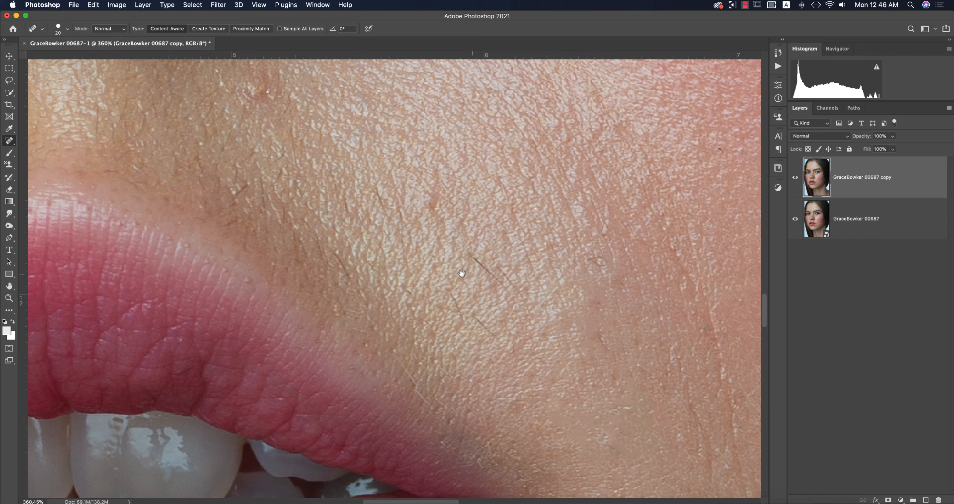
mouse_move(467, 259)
mouse_down()
mouse_move(495, 286)
mouse_move(524, 301)
mouse_up()
mouse_move(450, 298)
mouse_down()
mouse_move(497, 340)
mouse_move(565, 372)
mouse_up()
click(642, 368)
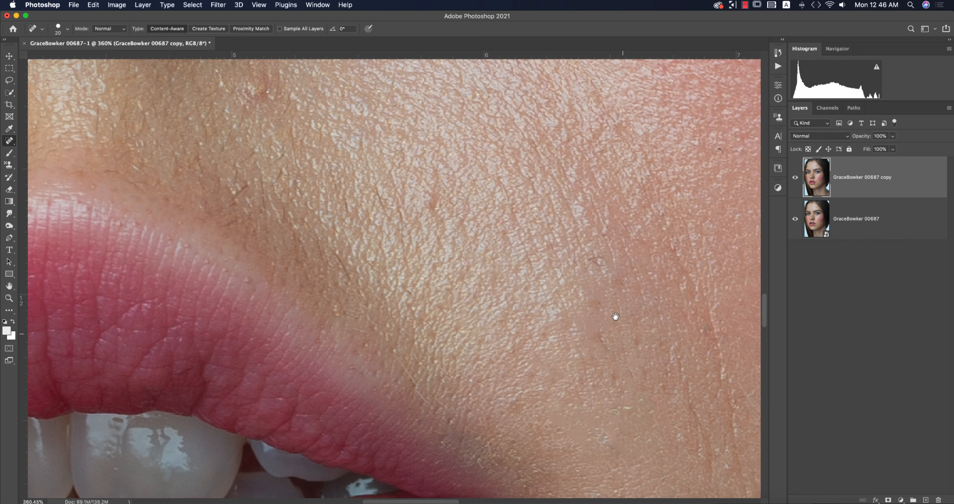
drag(592, 260, 609, 264)
drag(334, 250, 346, 275)
drag(269, 332, 255, 345)
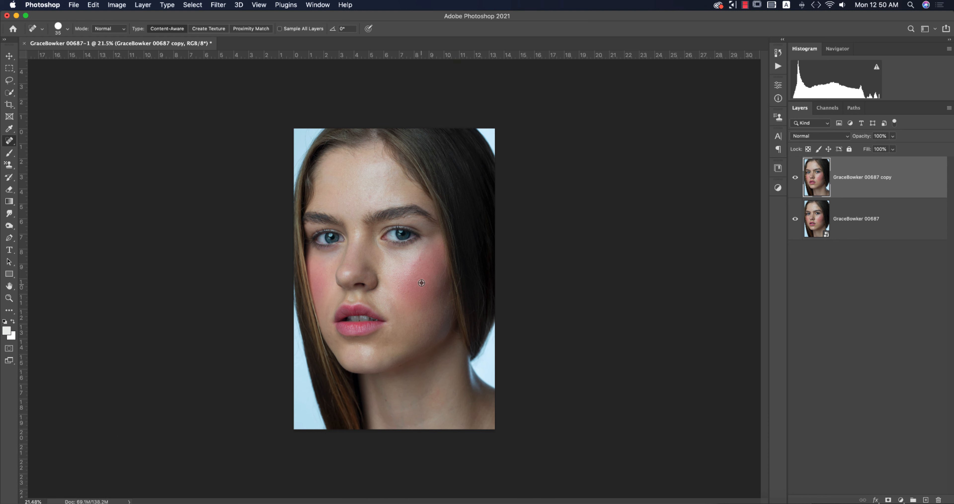
Step: Examine the retouched skin on the cheek and beside the nose at close range
scroll(421, 280, up, 5)
scroll(421, 281, up, 3)
click(371, 167)
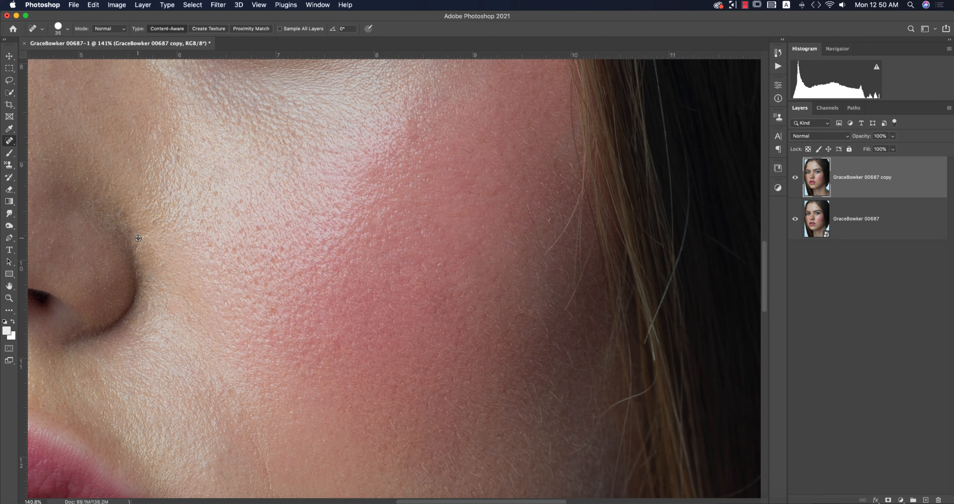
scroll(485, 289, right, 2)
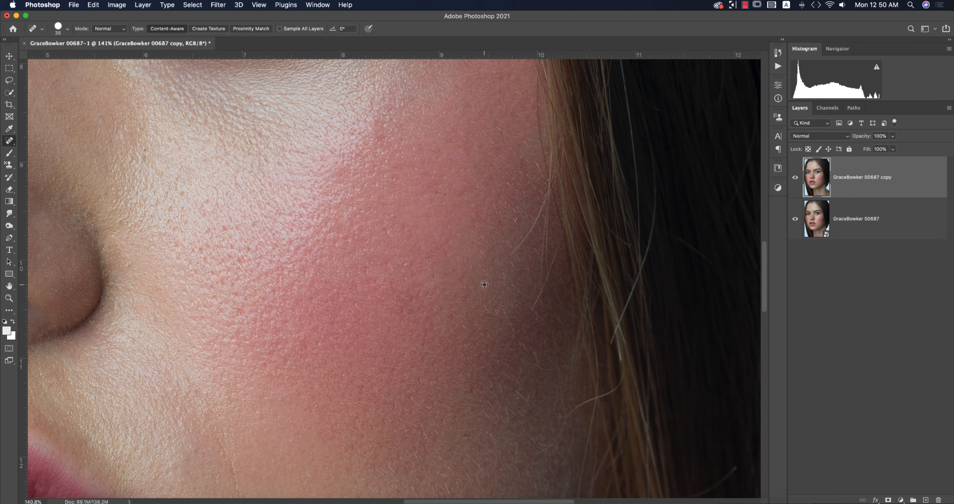
scroll(484, 285, down, 6)
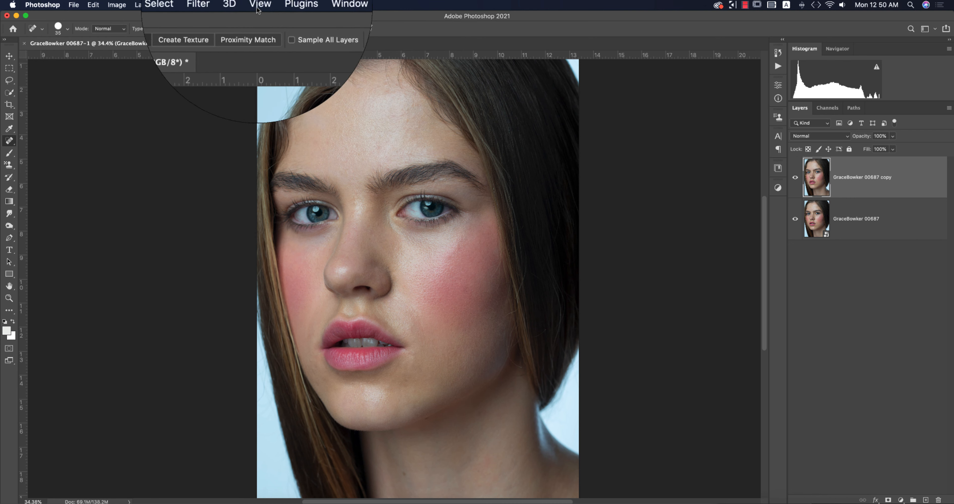
Step: Open the Neural Filters for the retouched layer and enable Skin Smoothing
click(219, 5)
click(232, 45)
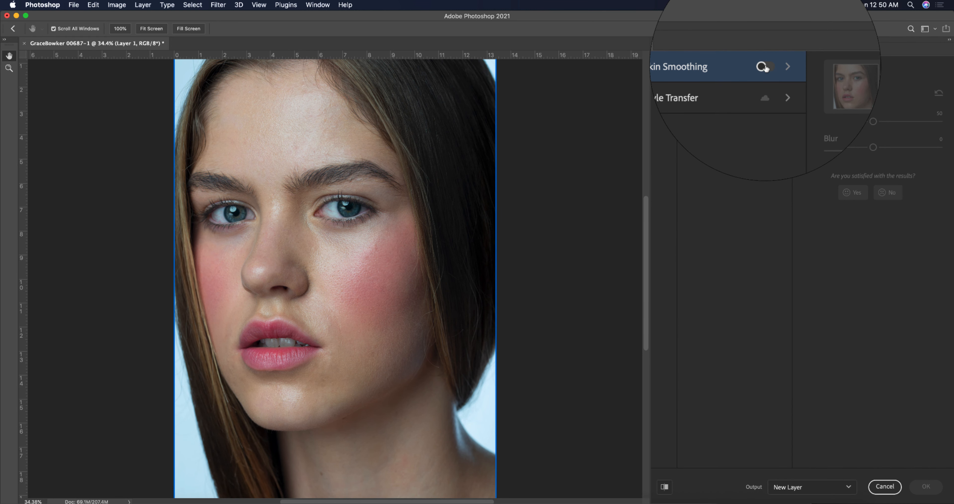
click(764, 67)
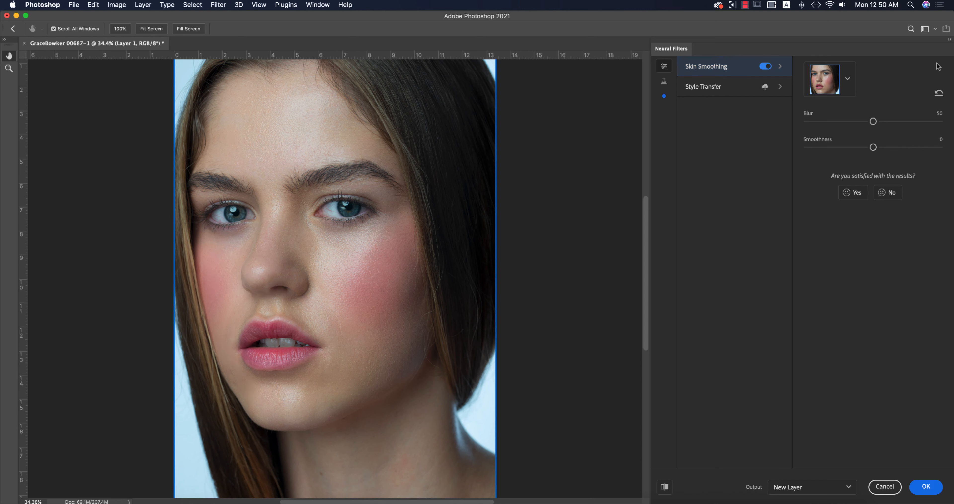
Step: Set the Skin Smoothing blur to 10 and smoothness to 7, comparing the preview with the original
click(853, 122)
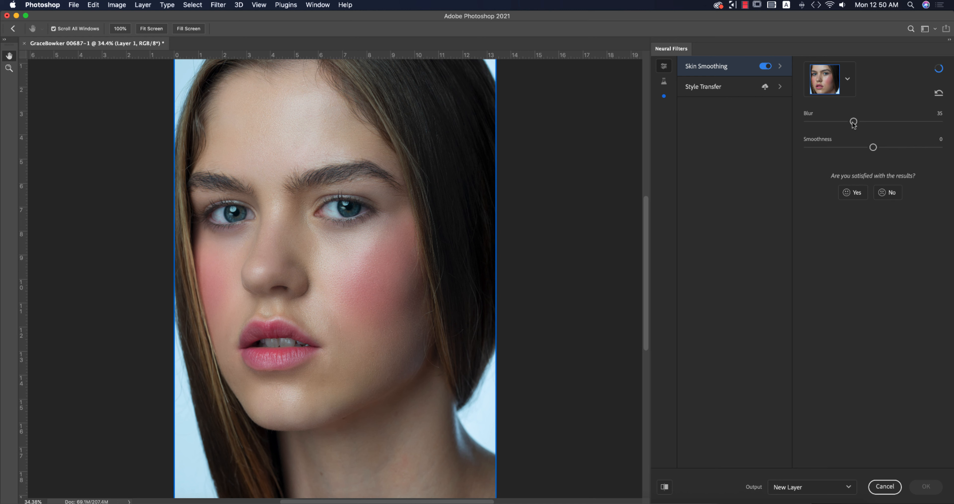
click(826, 124)
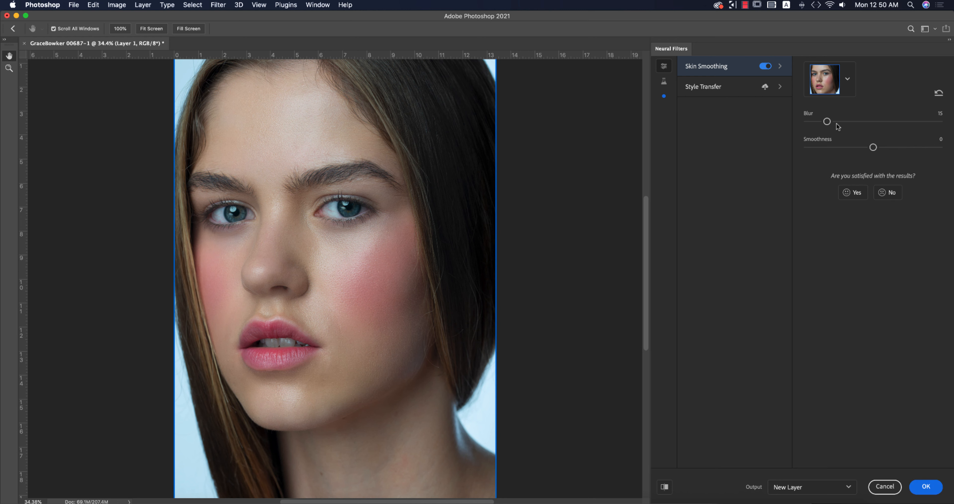
click(881, 148)
click(664, 489)
click(664, 489)
drag(827, 121, 717, 119)
drag(807, 121, 815, 122)
drag(881, 148, 883, 148)
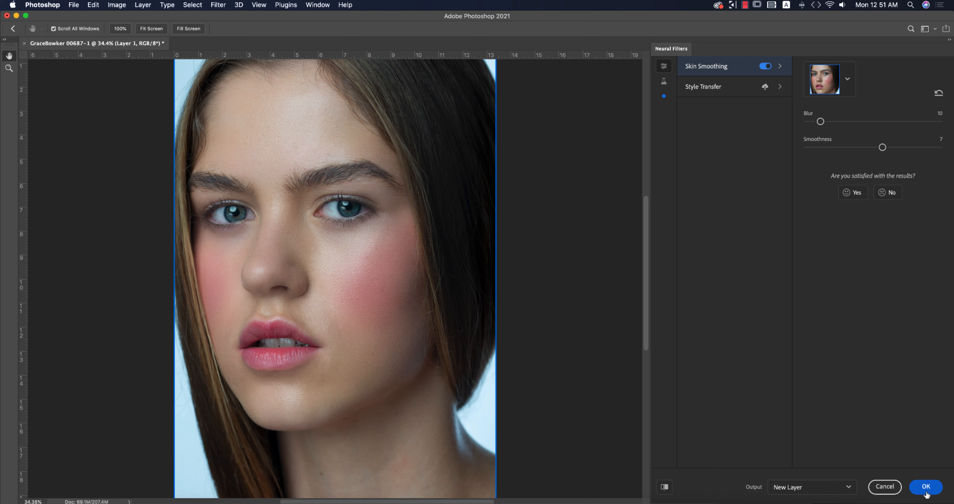
Step: Set the filter output to Duplicate Layer Masked and apply the skin smoothing
click(841, 486)
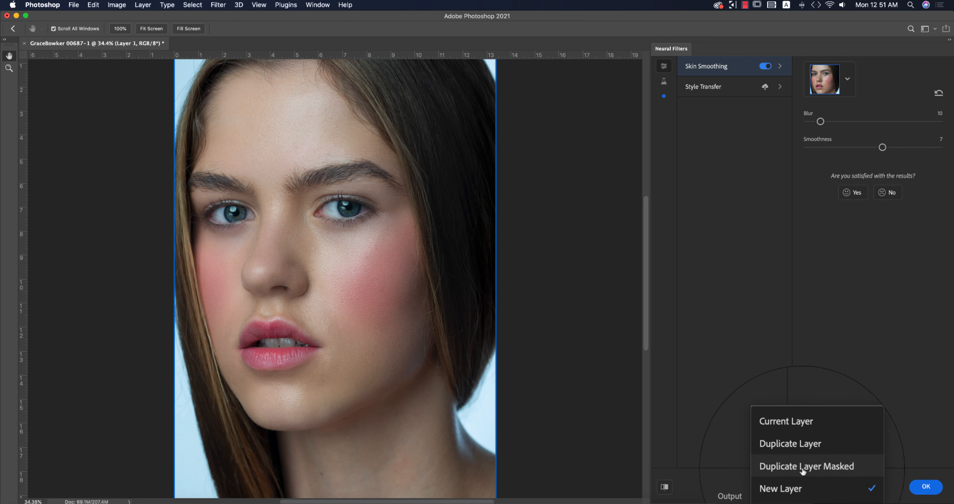
click(818, 468)
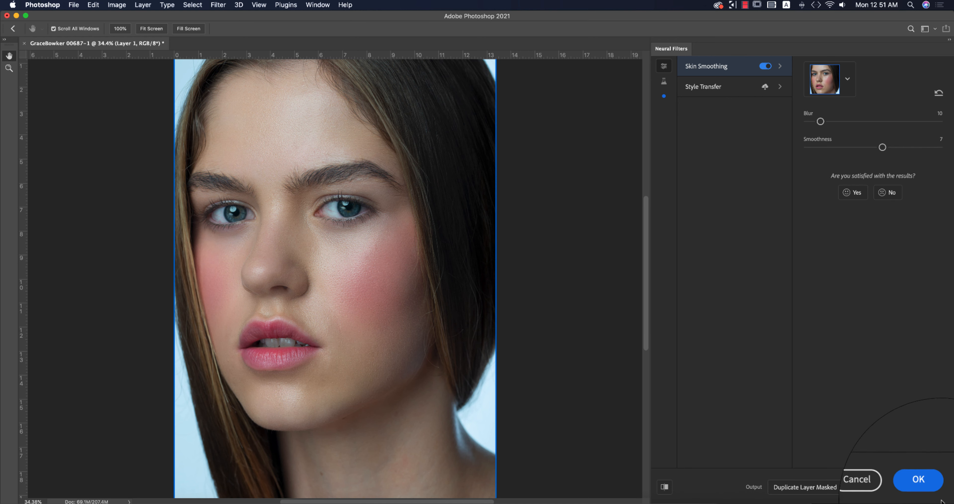
click(926, 486)
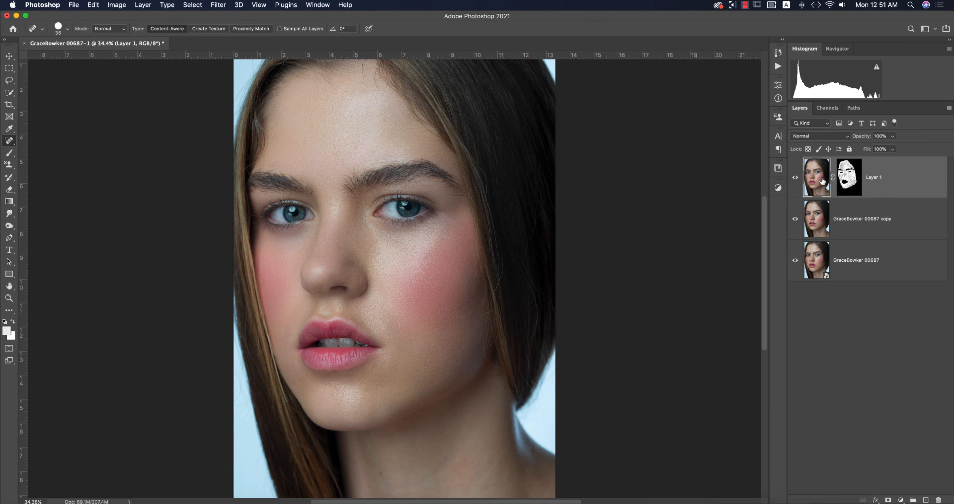
Step: Toggle the smoothed layer's visibility to compare the skin with and without the filter
click(794, 177)
click(795, 176)
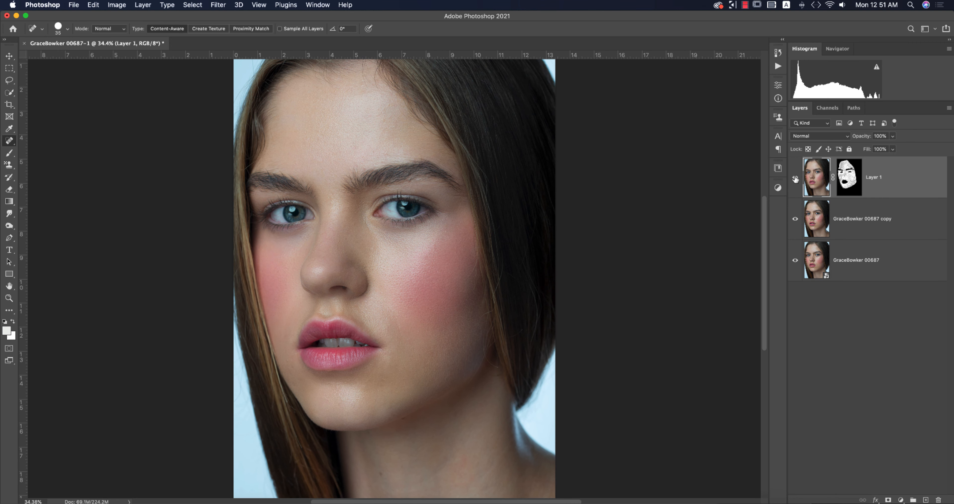
click(14, 57)
click(795, 177)
click(796, 178)
Step: Group the smoothed layer with the healed copy and convert the group to a smart object
shift+click(897, 227)
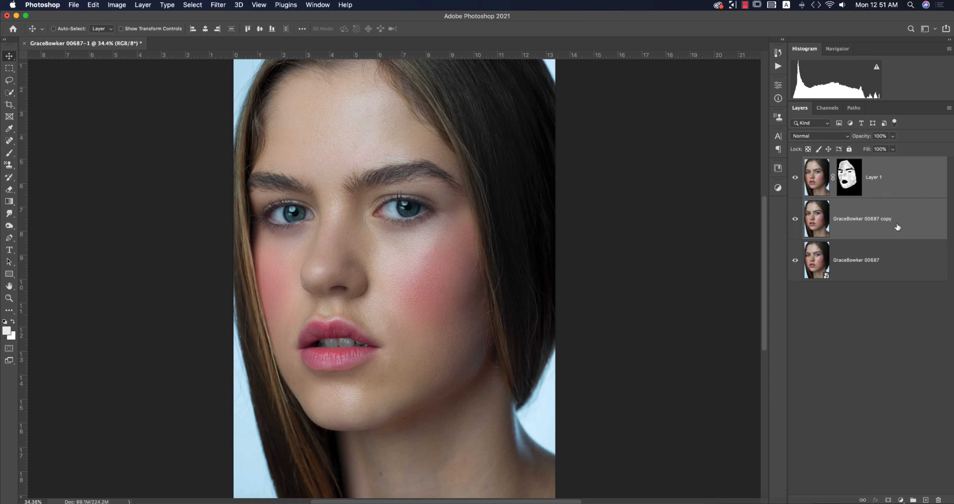
key(super+g)
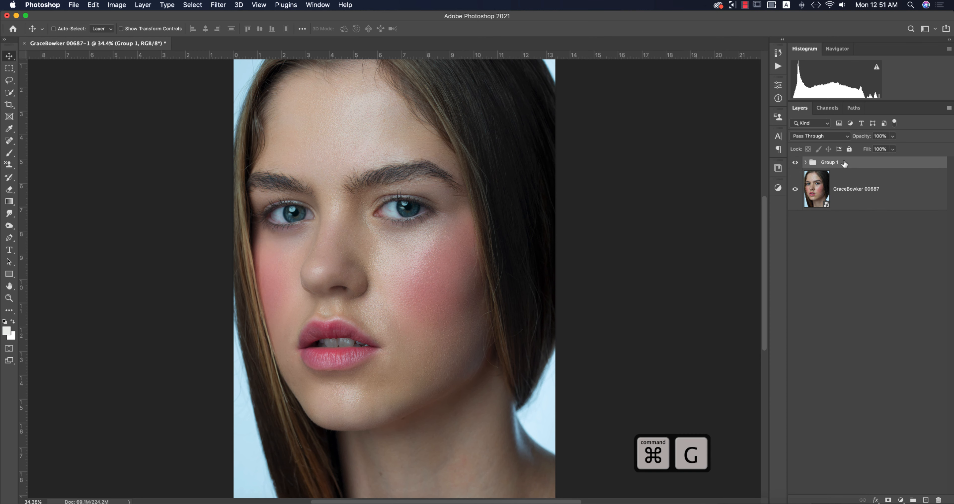
right_click(844, 163)
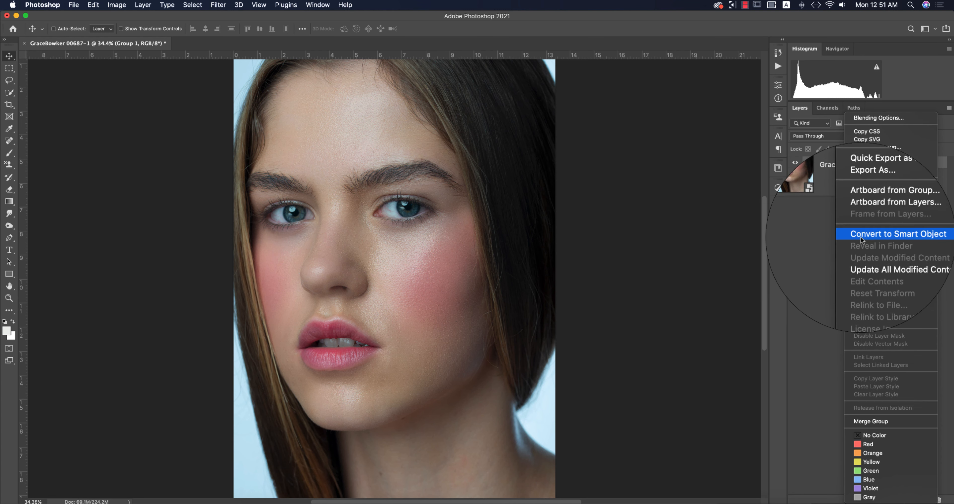
click(866, 243)
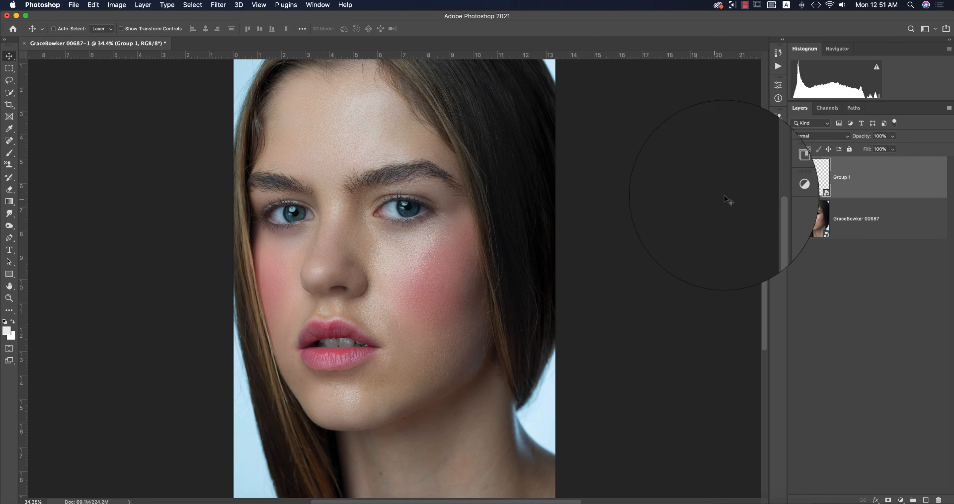
Step: Open the Camera Raw Filter for the smart object and inspect the eyes and cheek at 100%
click(218, 5)
click(229, 79)
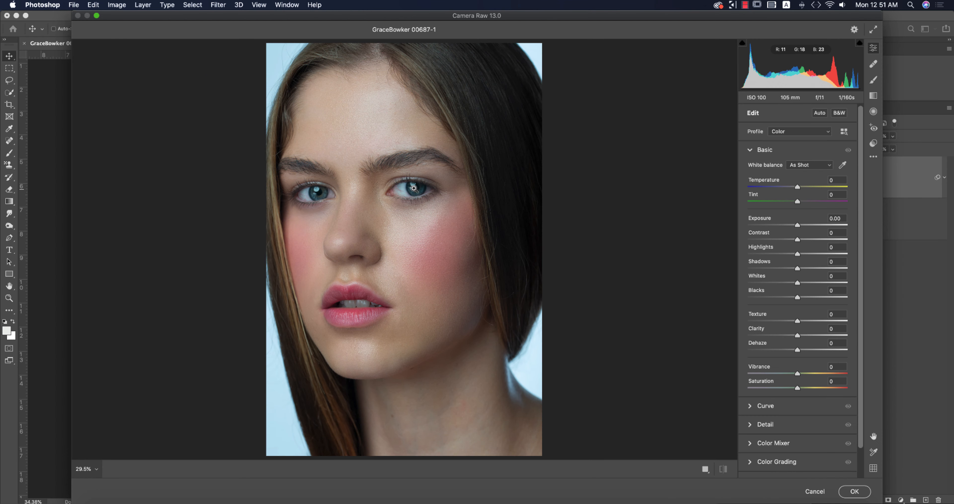
click(414, 189)
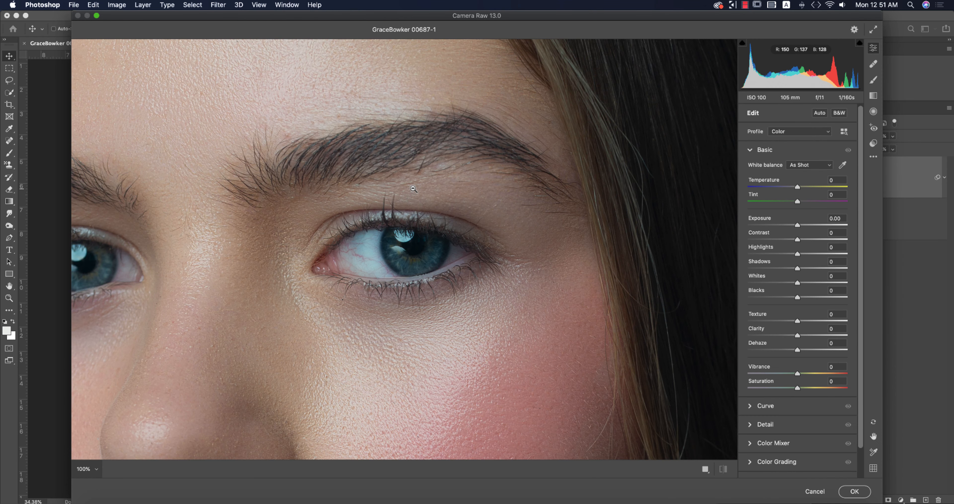
drag(327, 259, 367, 229)
scroll(462, 170, down, 5)
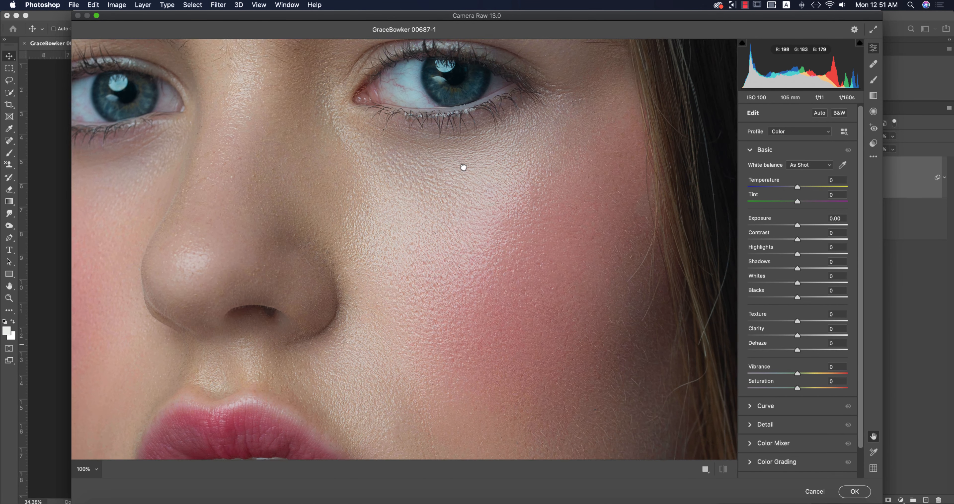
key(super+0)
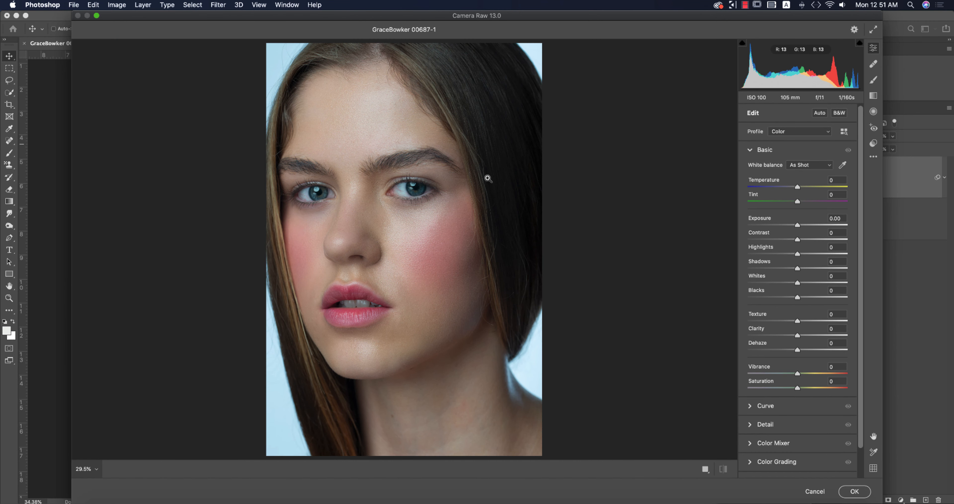
Step: In the Color Mixer, set the Greens luminance to +23 and the Aquas luminance to +28, and raise the Greens saturation
scroll(803, 411, down, 2)
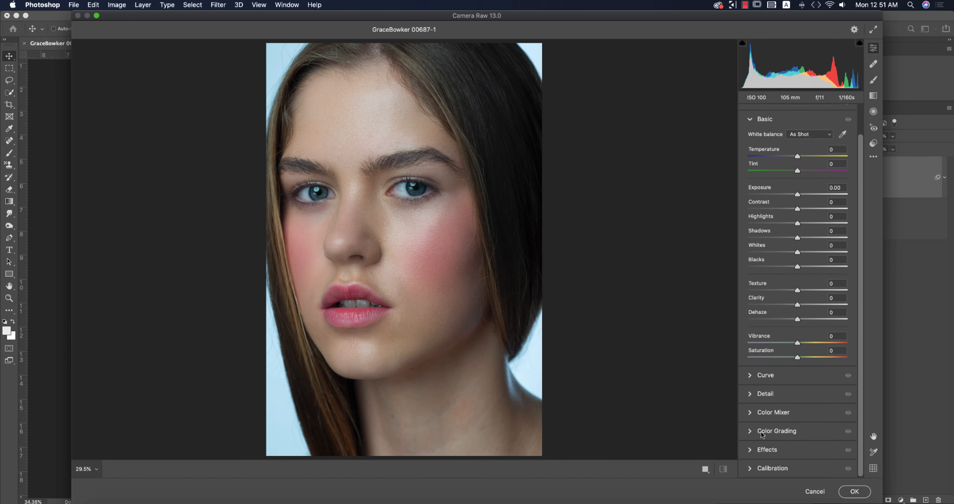
click(749, 415)
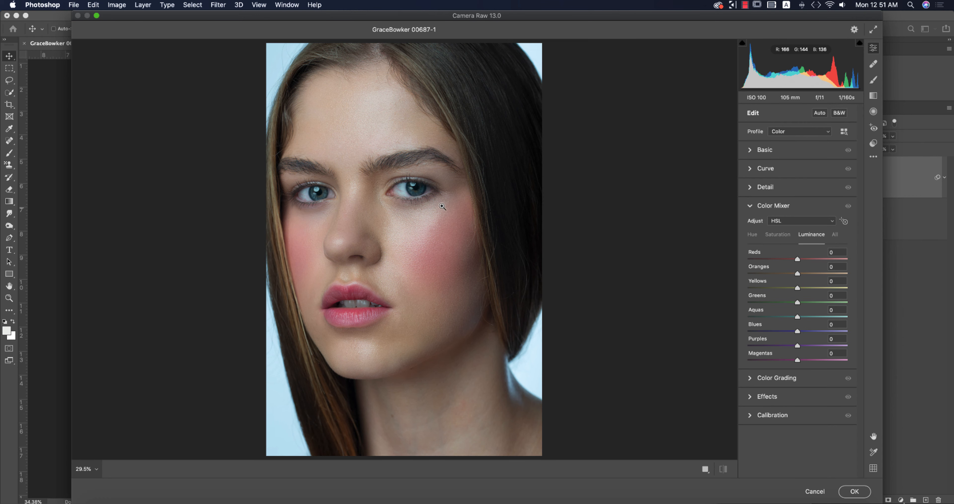
click(422, 194)
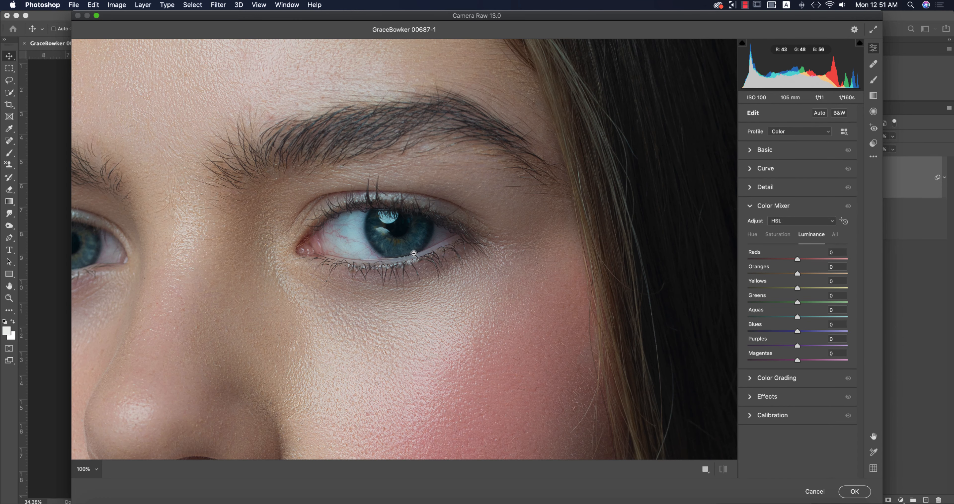
scroll(397, 253, up, 1)
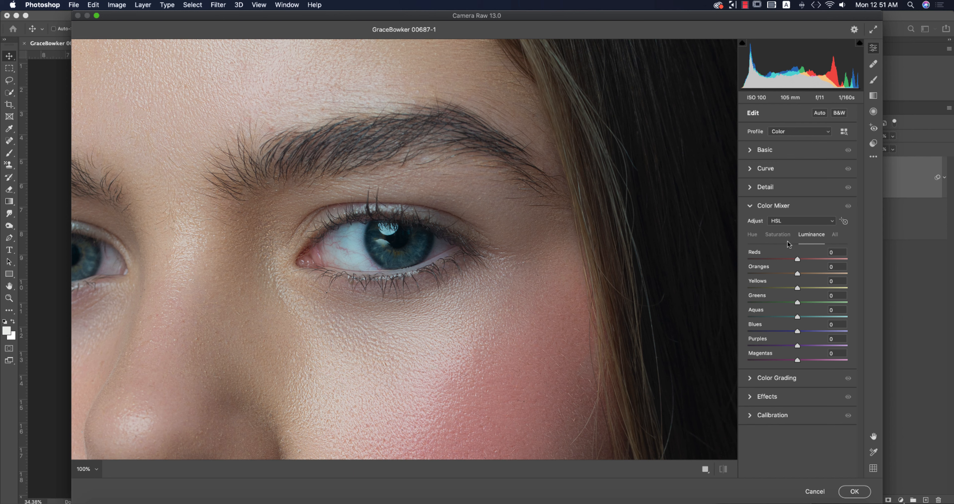
click(811, 317)
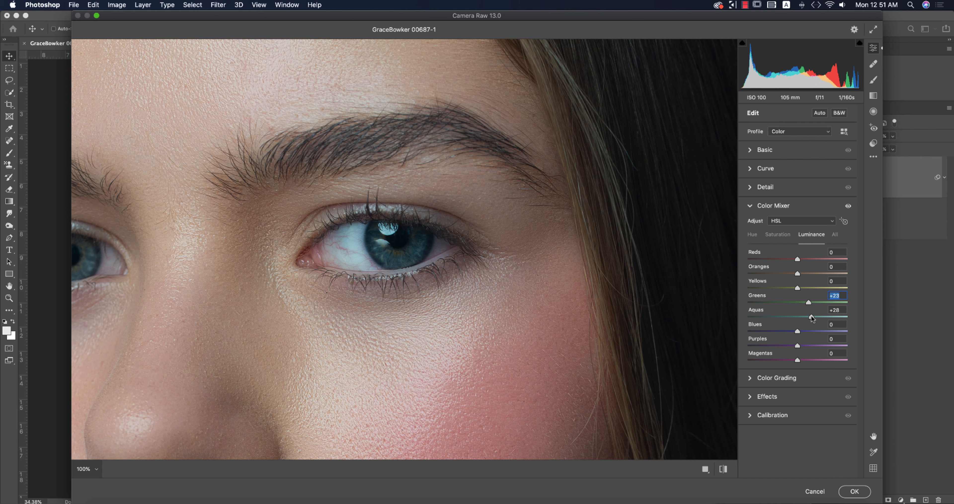
click(777, 234)
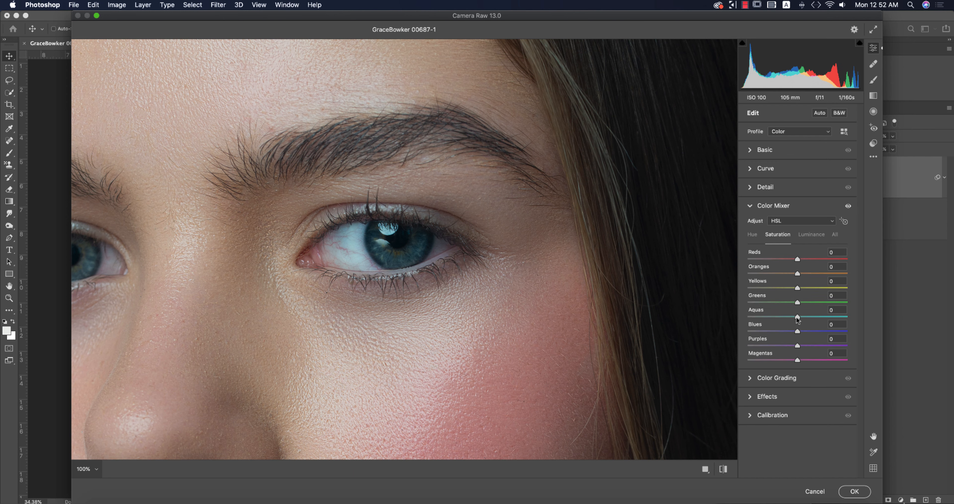
drag(797, 301, 809, 302)
click(810, 235)
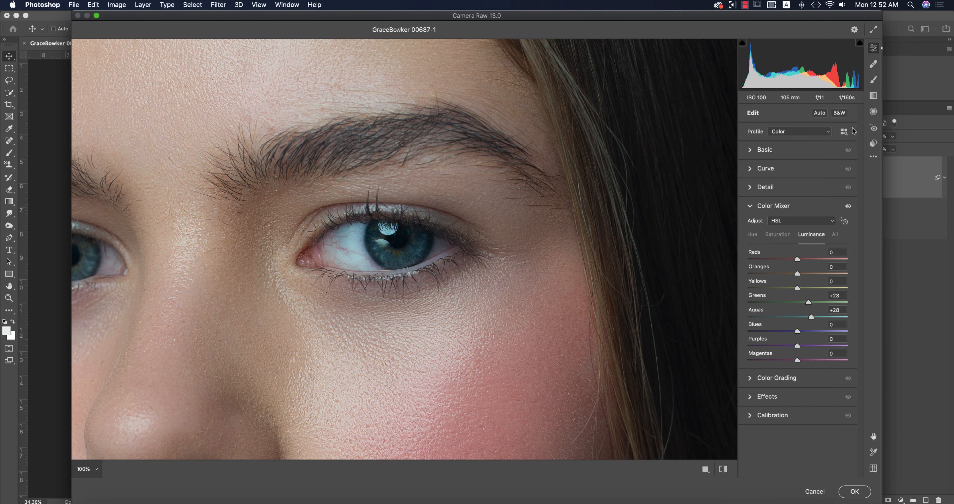
Step: Paint a local adjustment over the irises of both eyes with the adjustment Brush at size 5
click(872, 79)
mouse_move(385, 233)
mouse_down()
mouse_move(398, 262)
mouse_move(415, 247)
mouse_move(389, 233)
mouse_up()
key(space)
drag(393, 266, 529, 249)
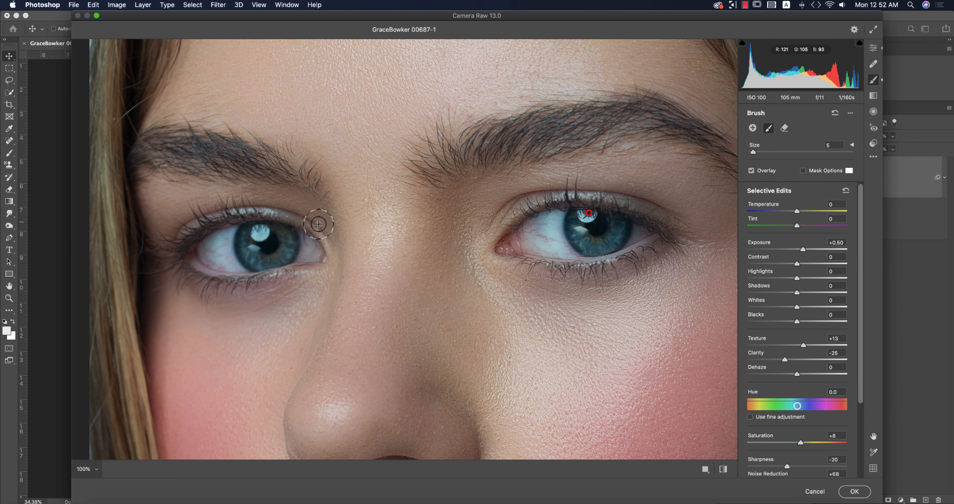
mouse_move(259, 235)
mouse_down()
mouse_move(251, 255)
mouse_move(260, 268)
mouse_move(287, 255)
mouse_move(276, 236)
mouse_up()
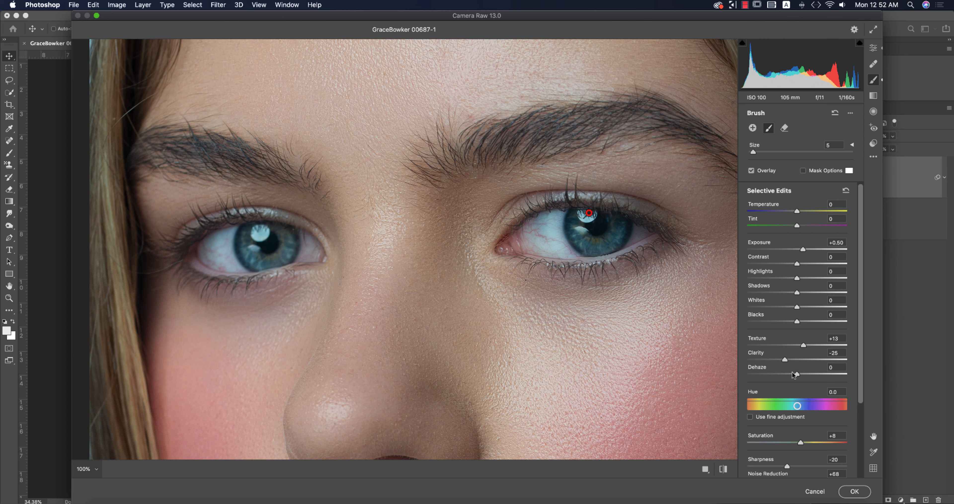
Step: Set the iris adjustment's Dehaze to +26, Saturation to +19, Sharpness to +18, Texture to +33 and Clarity to +7
drag(797, 374, 814, 375)
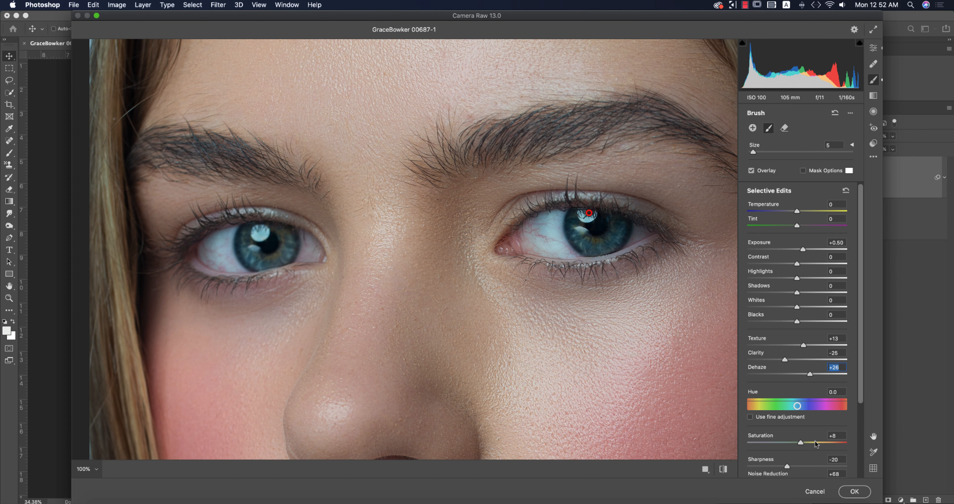
drag(814, 446, 808, 446)
scroll(807, 429, down, 3)
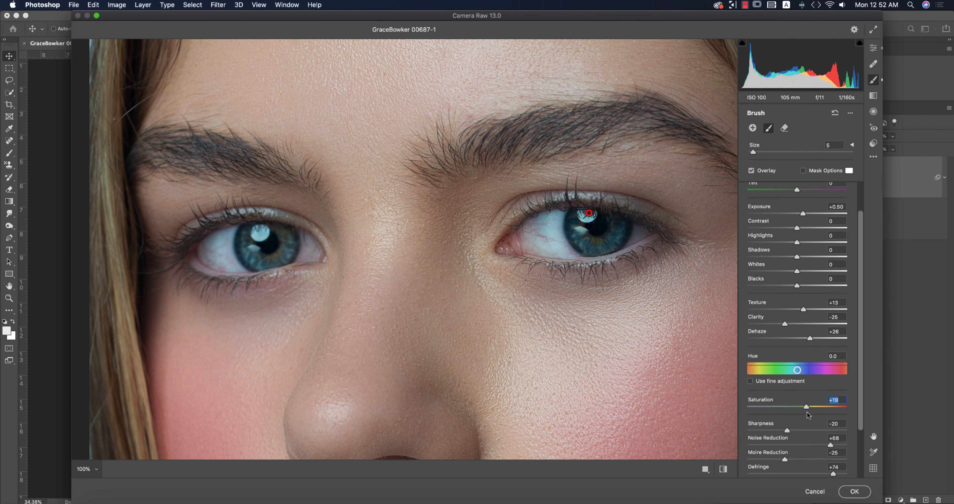
drag(788, 430, 806, 431)
drag(802, 309, 813, 312)
scroll(799, 381, down, 4)
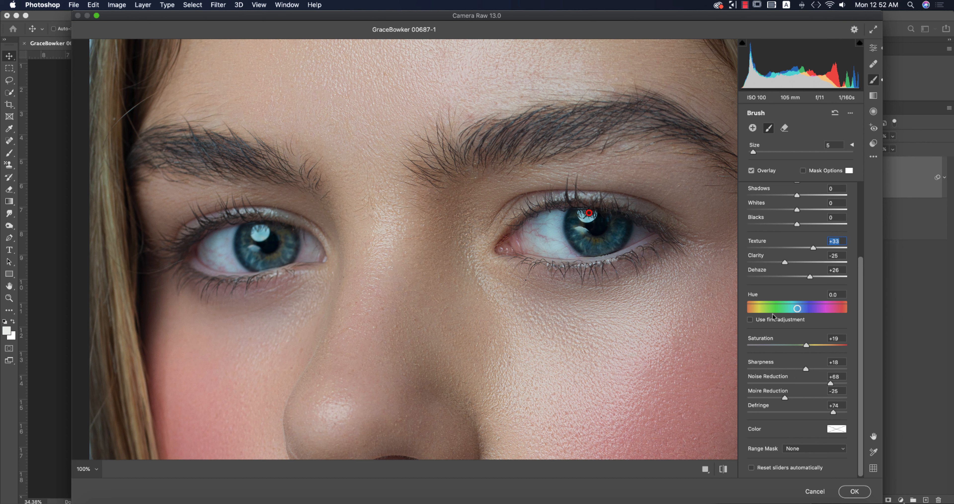
drag(785, 263, 800, 267)
Step: Set the iris adjustment's Exposure to +1.00, Contrast +17, Highlights +44, Shadows +29, Whites +31, Blacks -11 and Saturation +39, comparing before and after
scroll(804, 387, up, 4)
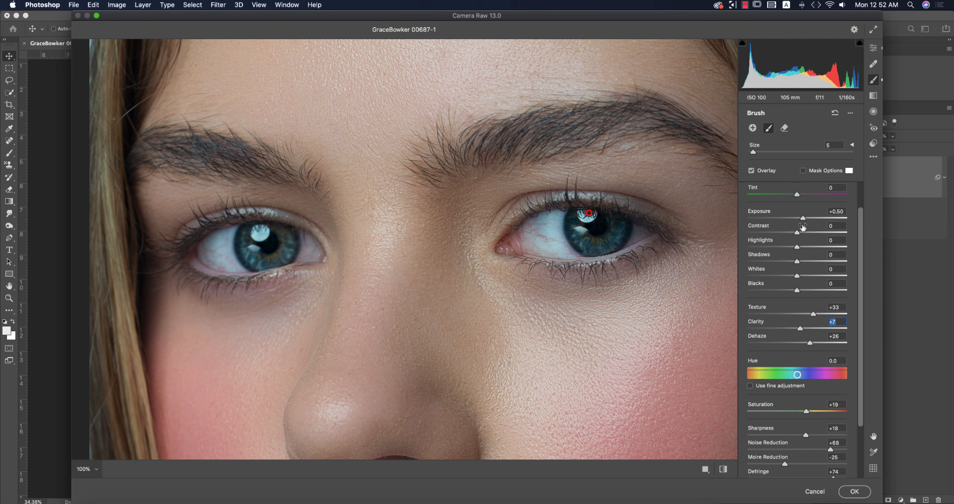
mouse_move(804, 220)
mouse_down()
mouse_move(819, 247)
mouse_move(801, 276)
mouse_move(811, 277)
mouse_move(807, 291)
mouse_move(790, 292)
mouse_up()
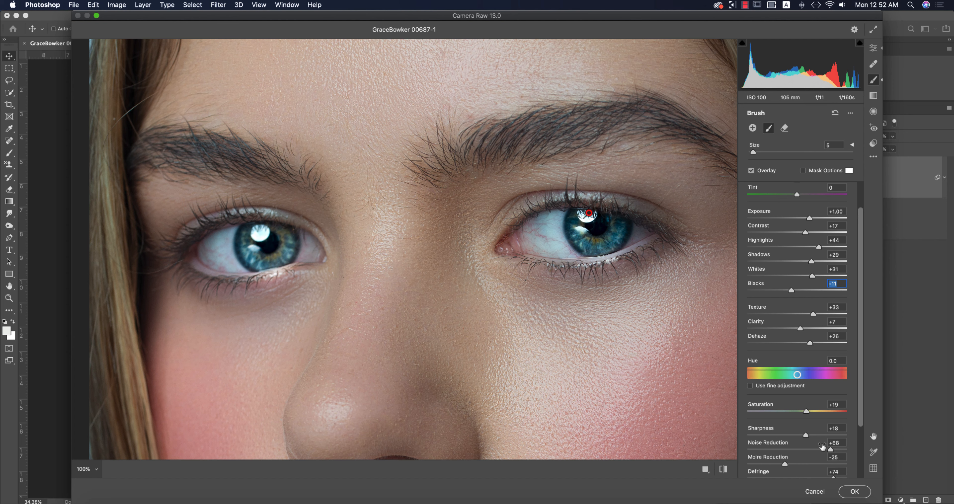
mouse_move(807, 412)
mouse_down()
mouse_move(823, 412)
mouse_move(815, 412)
mouse_up()
click(722, 470)
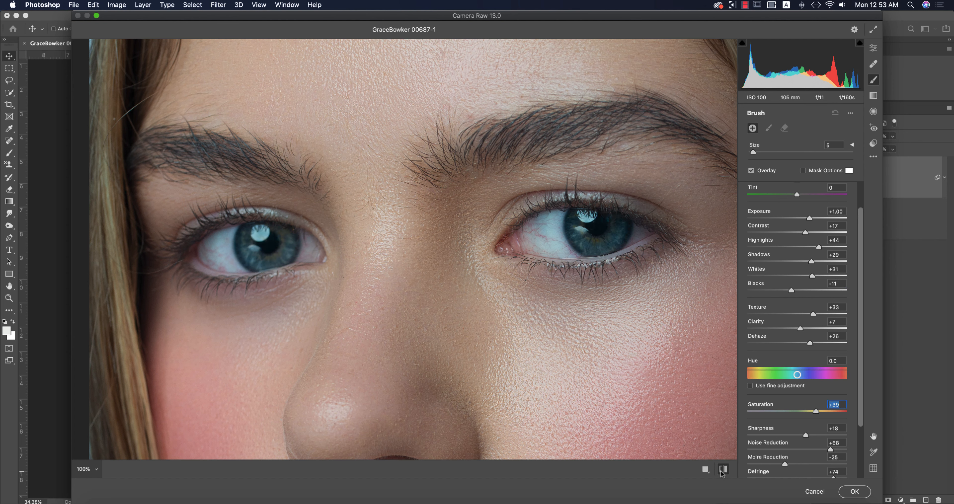
click(722, 470)
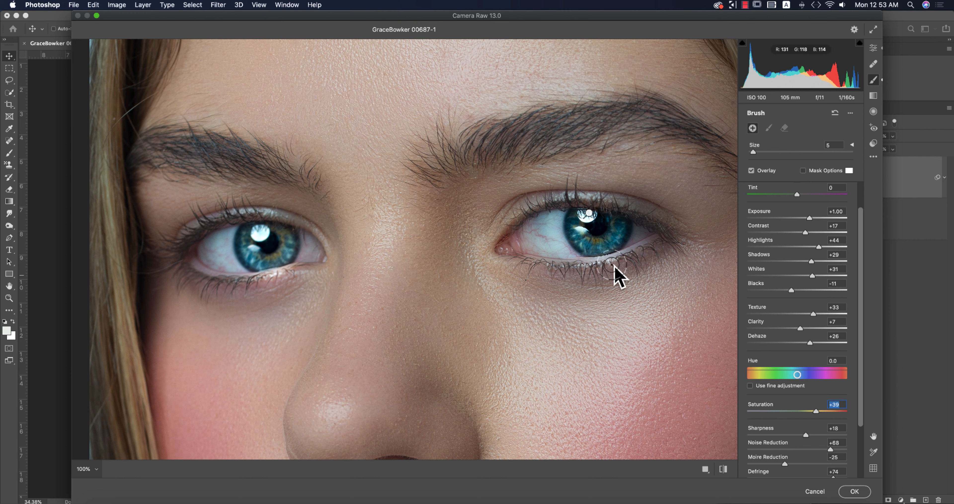
Step: Reselect the iris adjustment and erase its spill along the lower eyelids of both eyes with a size 3 eraser
drag(614, 262, 618, 274)
key(super+z)
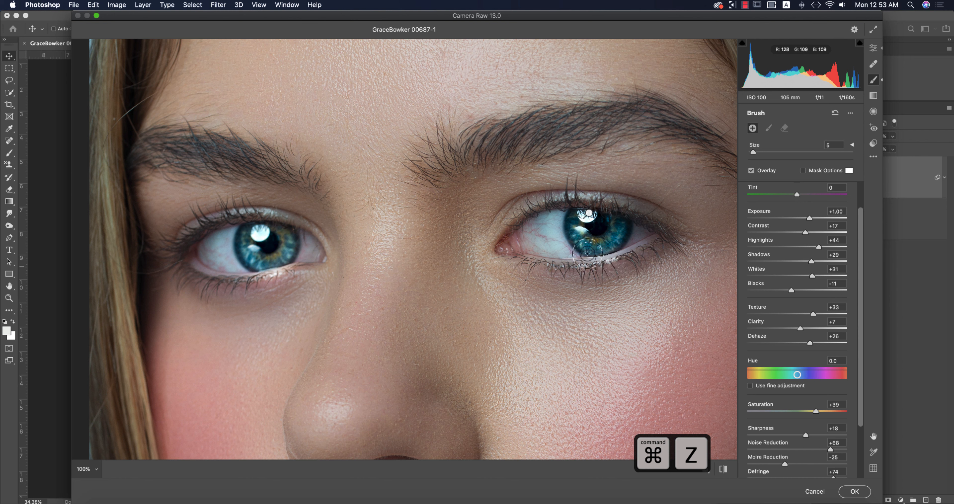
mouse_move(589, 214)
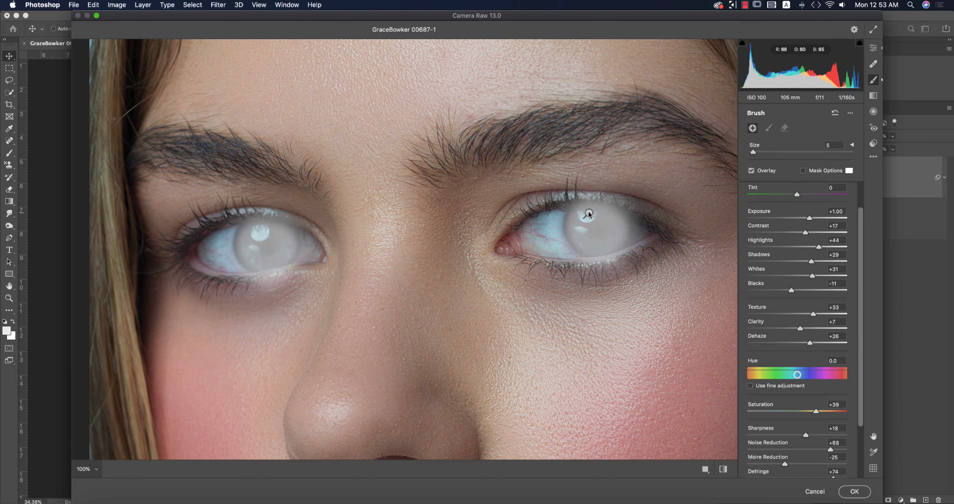
click(588, 214)
key(alt)
key(bracketleft)
key(bracketleft)
key(bracketleft)
key(bracketleft)
key(bracketleft)
key(bracketleft)
key(bracketleft)
key(alt)
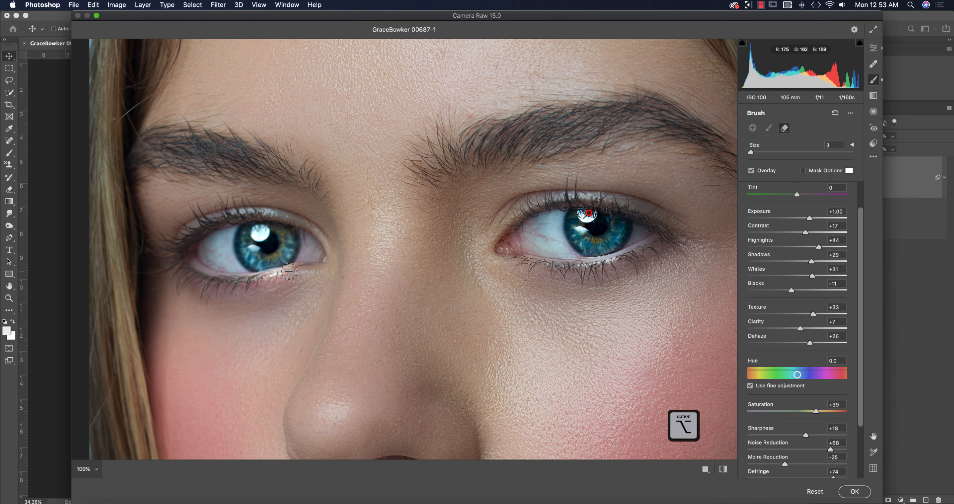
mouse_move(290, 269)
mouse_down()
mouse_move(262, 279)
mouse_move(295, 280)
mouse_move(265, 277)
mouse_up()
drag(552, 264, 623, 256)
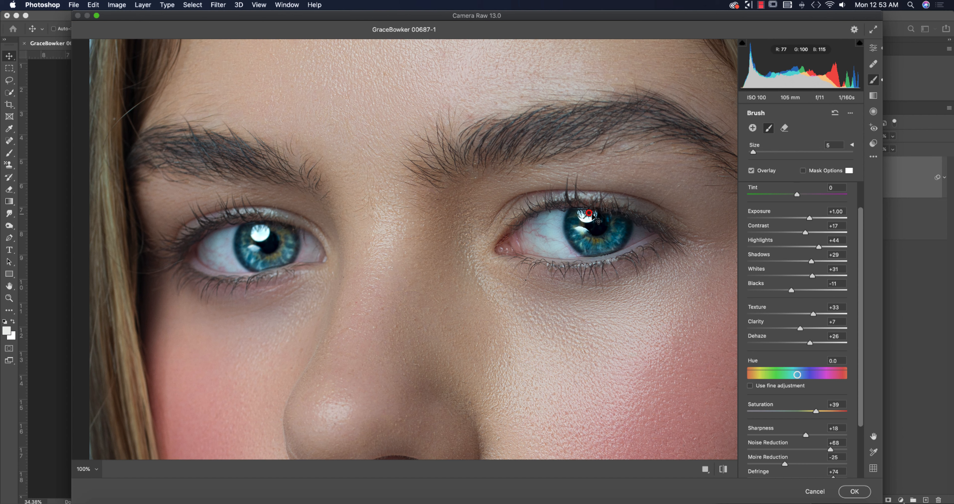
Step: Paint more of the adjustment over both irises at brush size 5, reducing the eraser size for fine cleanup
mouse_move(600, 226)
mouse_down()
mouse_move(599, 245)
mouse_move(593, 240)
mouse_move(610, 238)
mouse_move(588, 243)
mouse_move(618, 236)
mouse_up()
mouse_move(286, 237)
mouse_down()
mouse_move(267, 252)
mouse_move(276, 252)
mouse_up()
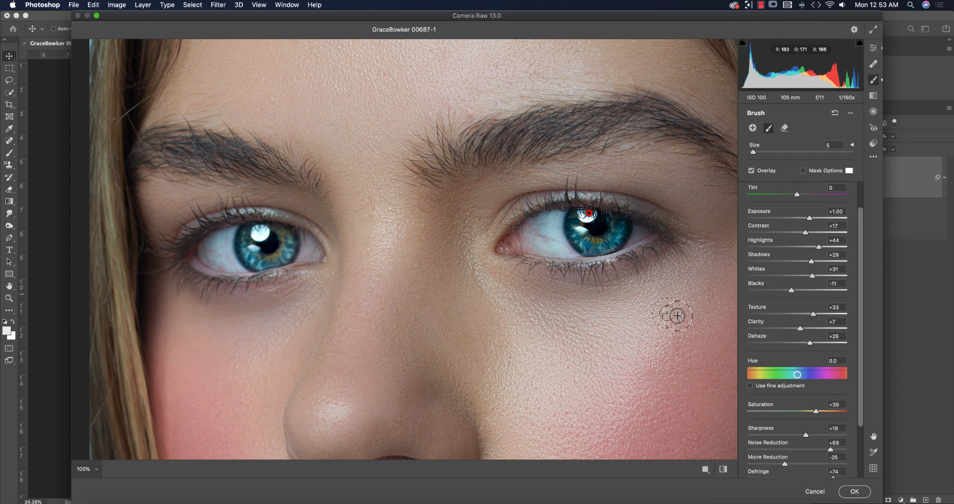
key(alt)
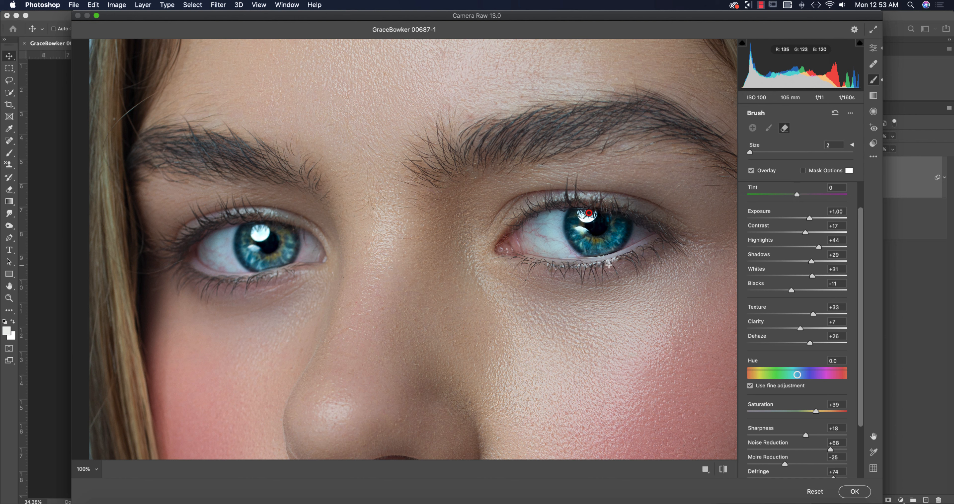
key(alt)
key(bracketleft)
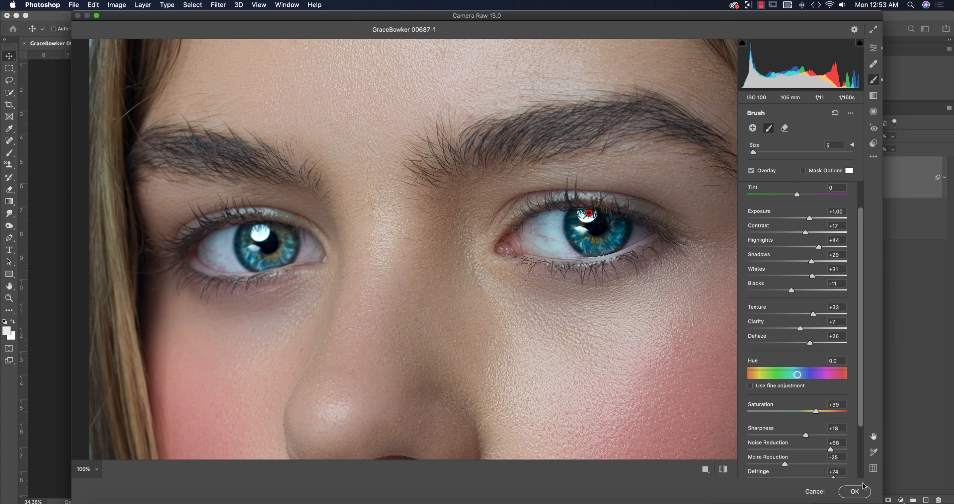
Step: Fit the whole portrait in view, return to the global edits and compare the image before and after
key(super+0)
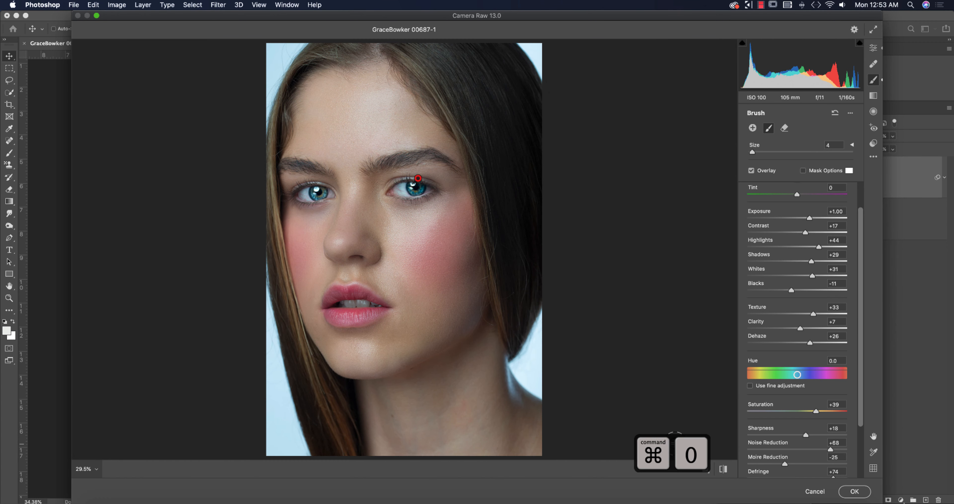
click(873, 48)
click(719, 469)
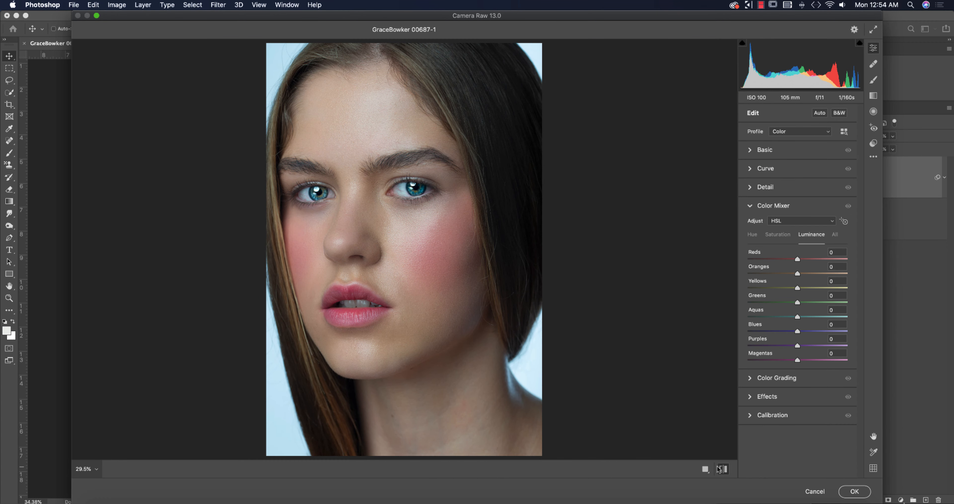
click(719, 470)
Step: Color grade the shadows with Hue 48 and Saturation 12
click(750, 207)
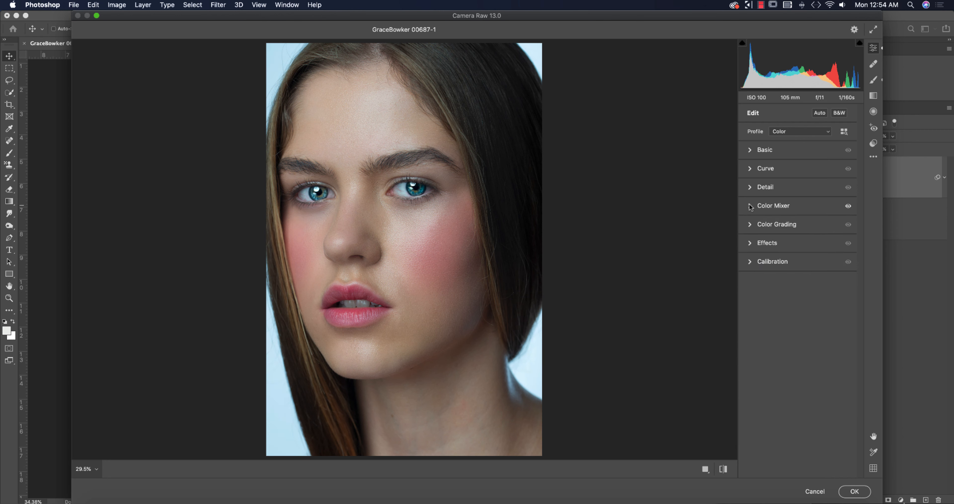
click(750, 225)
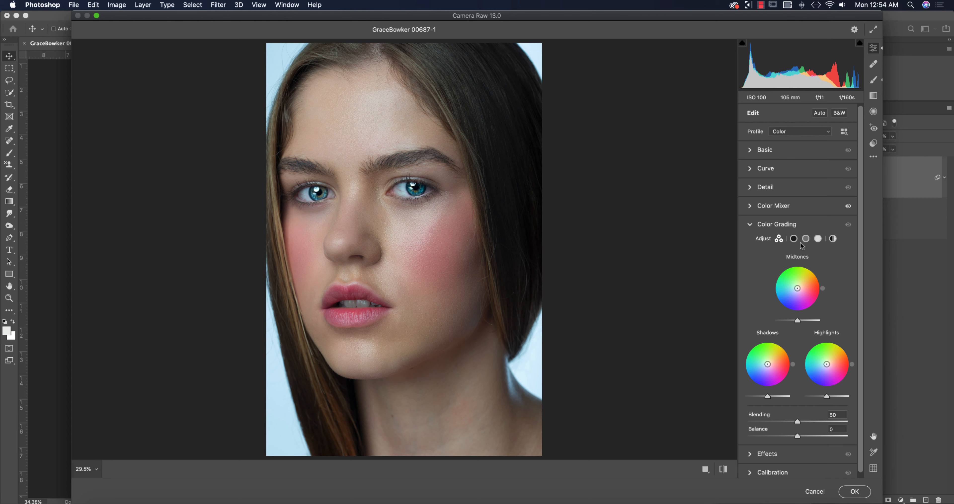
click(793, 239)
click(817, 240)
click(794, 239)
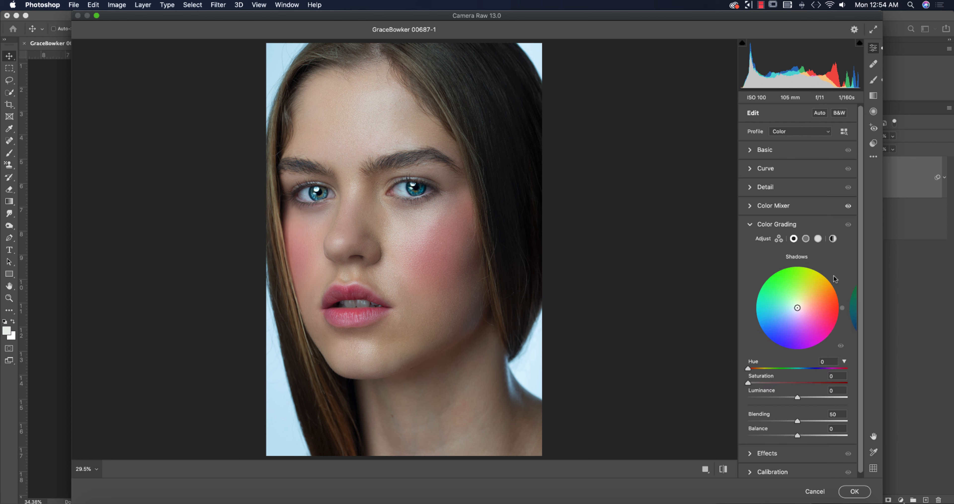
click(759, 383)
drag(748, 369, 761, 370)
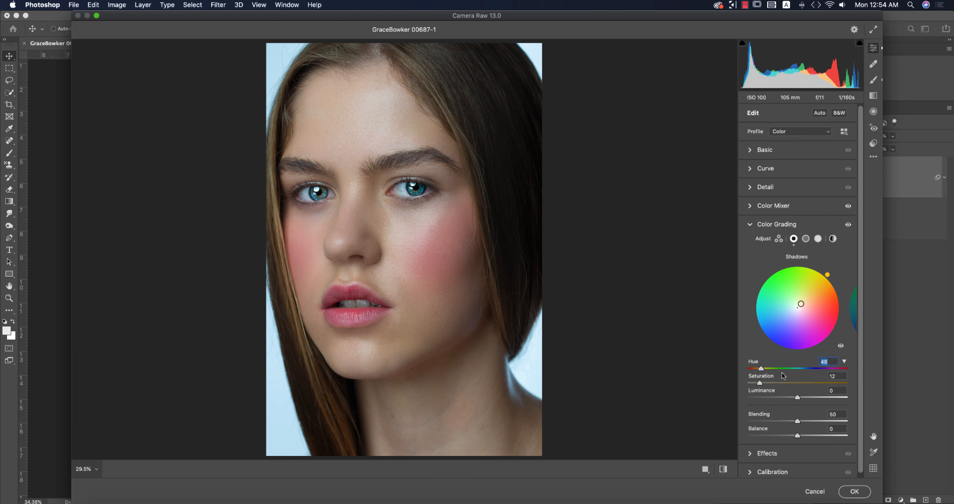
Step: Color grade the midtones with Hue 307 and Saturation 6
click(806, 239)
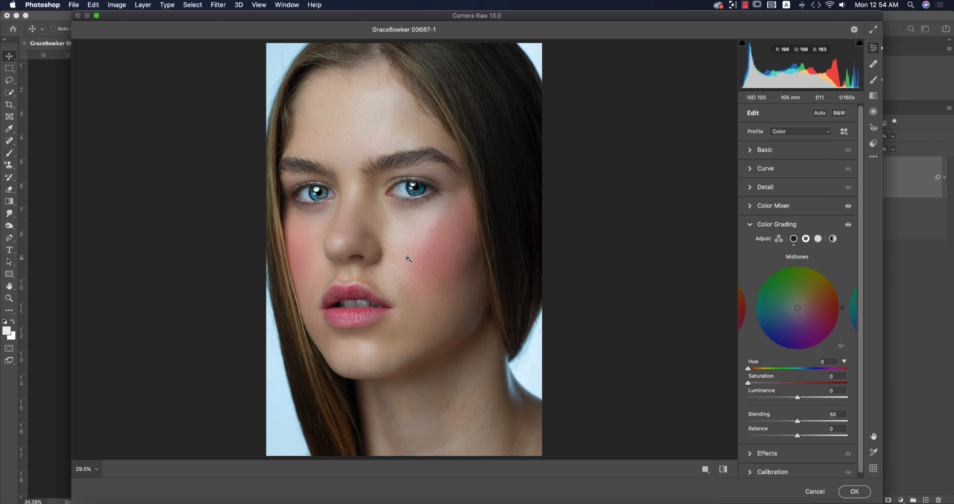
mouse_move(749, 384)
mouse_down()
mouse_move(755, 369)
mouse_move(801, 369)
mouse_move(757, 383)
mouse_move(832, 370)
mouse_up()
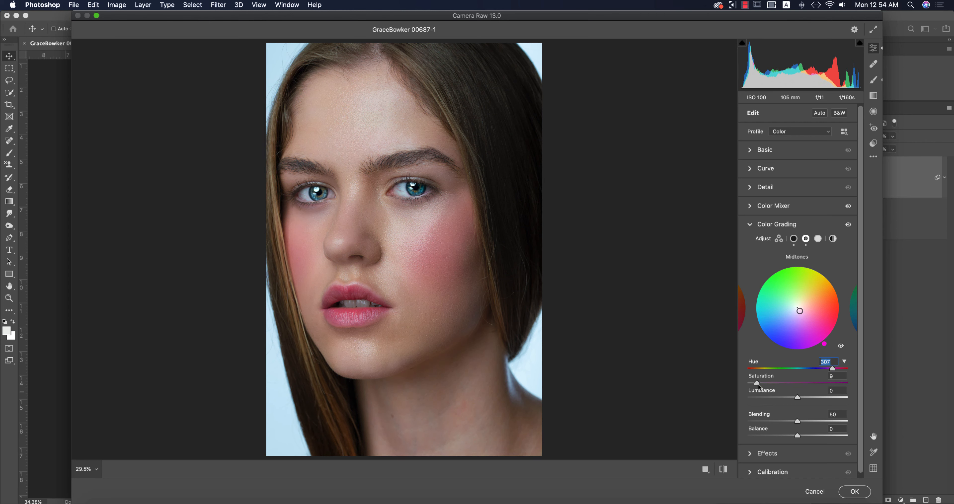
drag(756, 382, 753, 382)
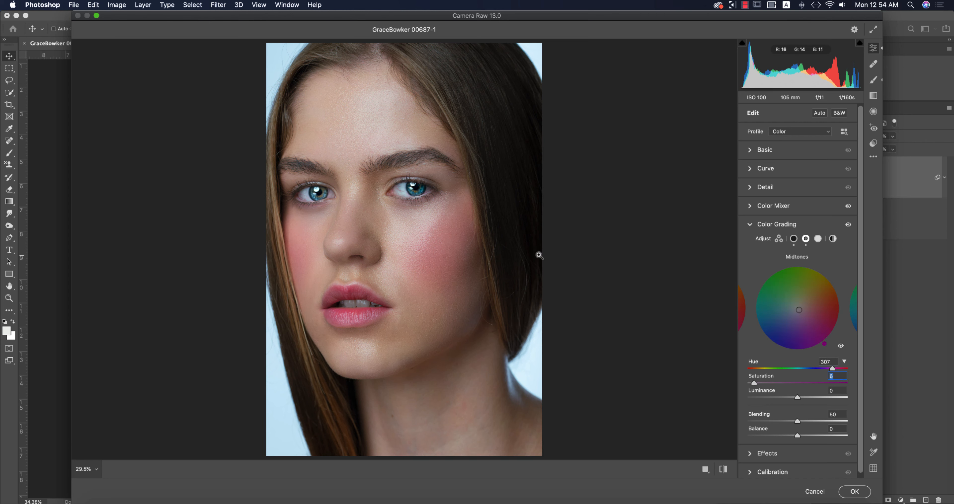
Step: Color grade the highlights with Hue 248 and Saturation 7, checking the lips and chin at 100%
click(817, 239)
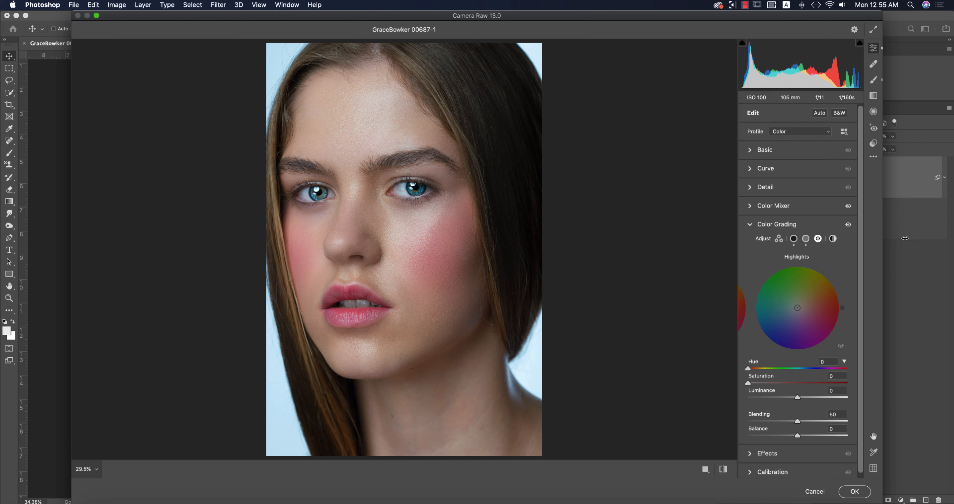
drag(752, 385, 817, 375)
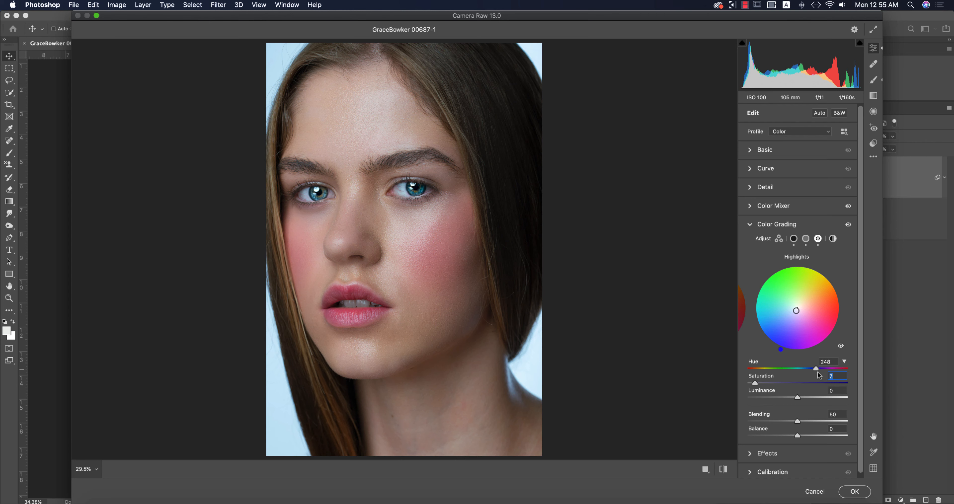
key(shift+Tab)
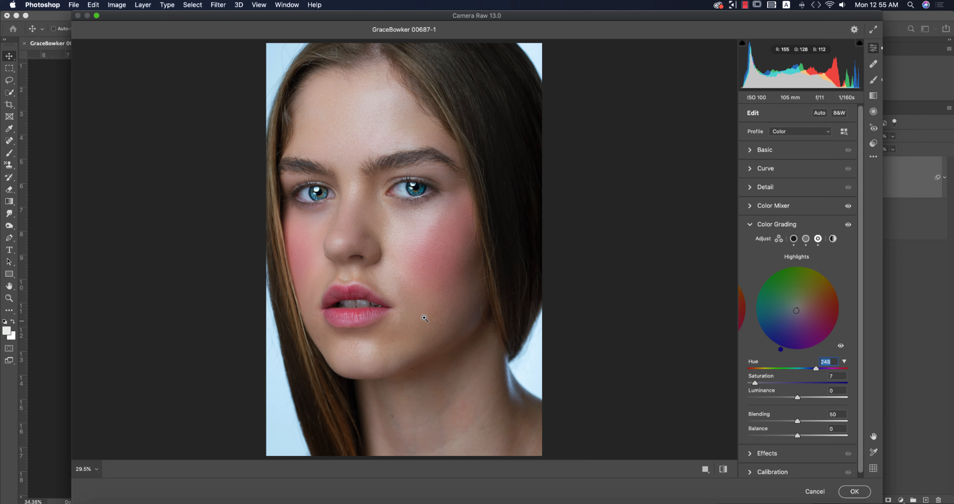
click(358, 321)
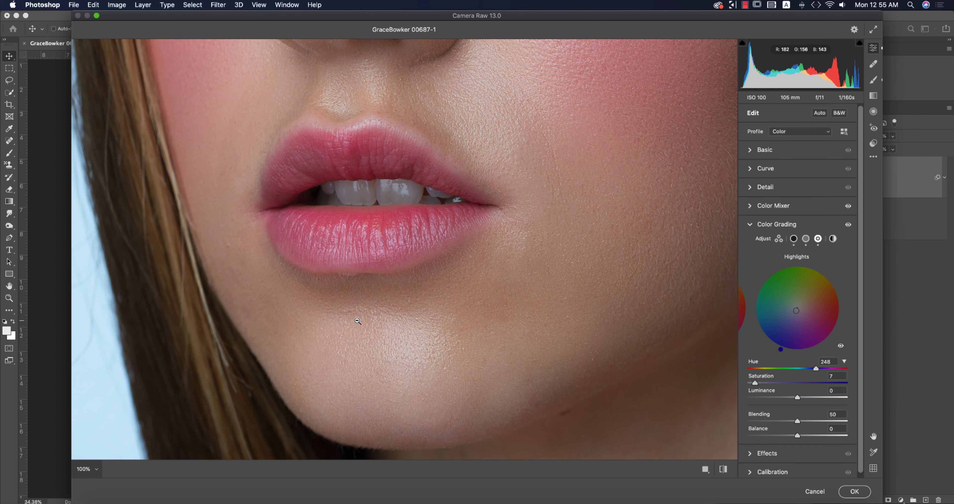
click(519, 272)
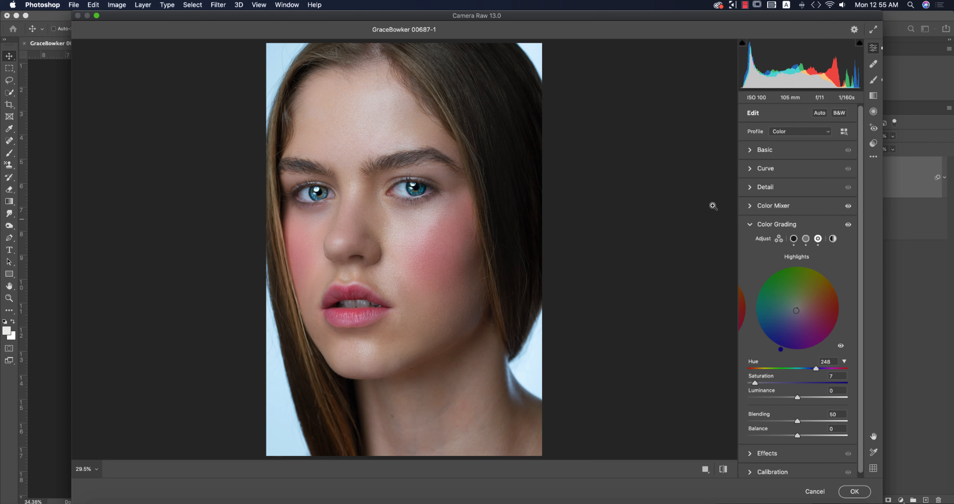
click(750, 224)
Step: Set the basic Highlights to -6 and Exposure to +0.05, then compare the portrait before and after
click(750, 149)
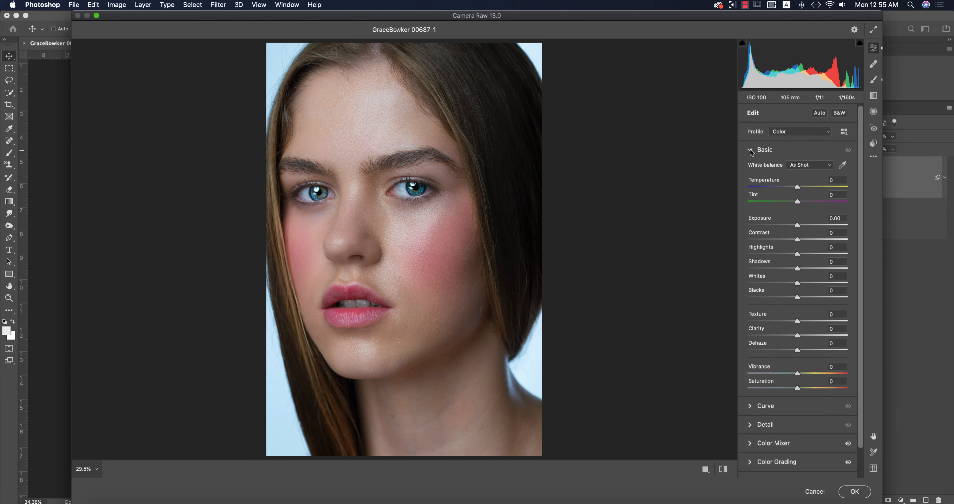
drag(797, 256, 794, 256)
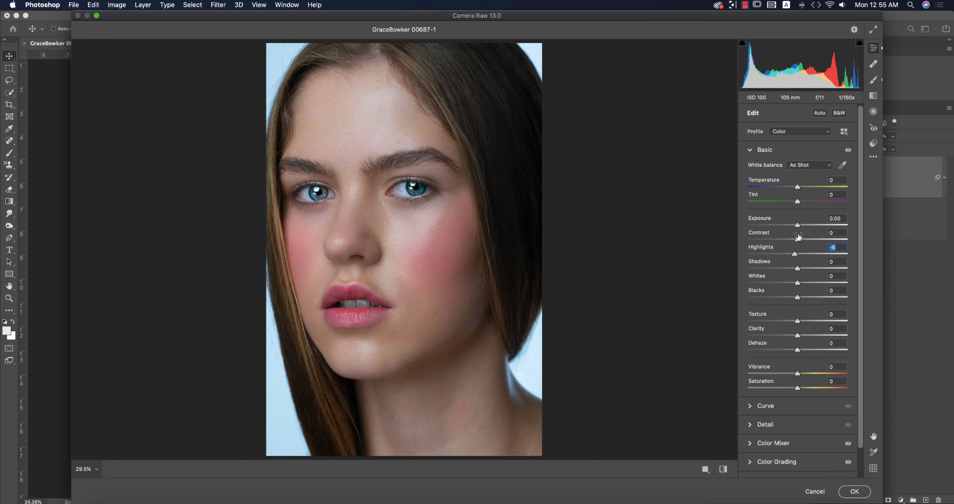
drag(799, 224, 800, 224)
click(800, 224)
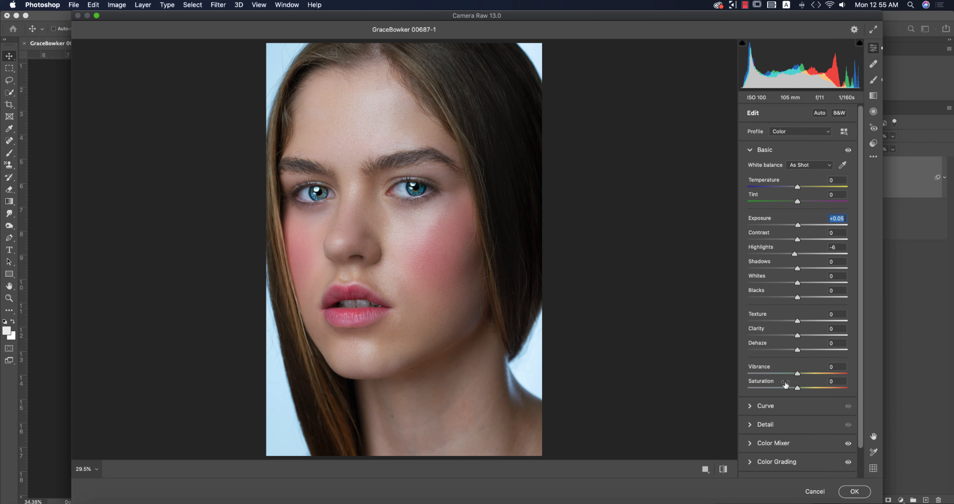
drag(798, 376, 798, 390)
click(750, 150)
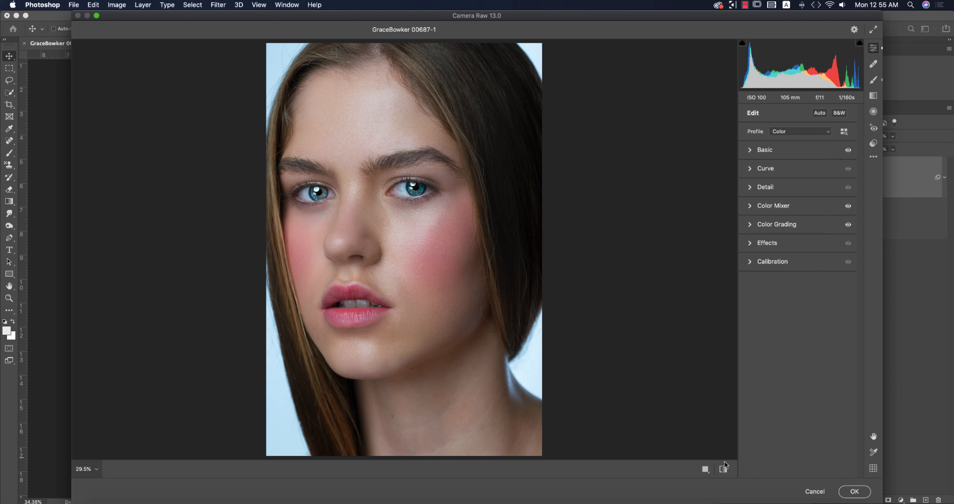
click(722, 470)
click(723, 470)
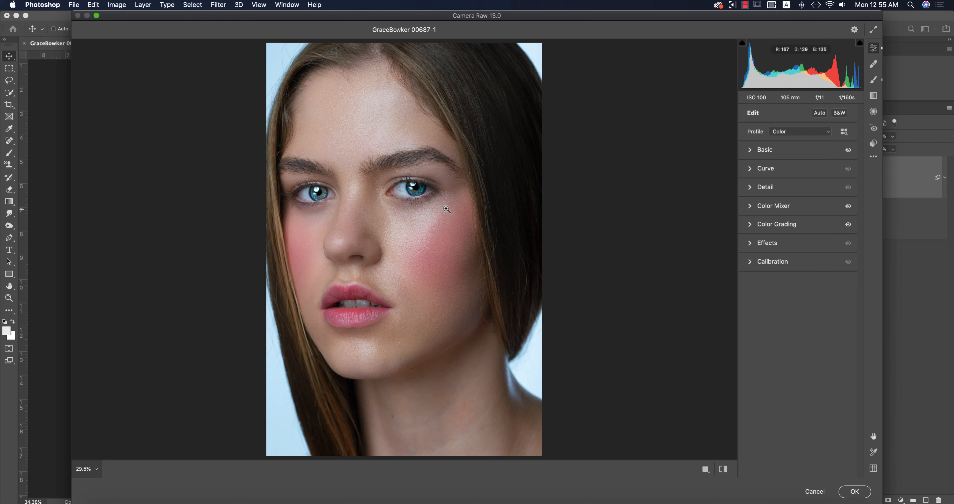